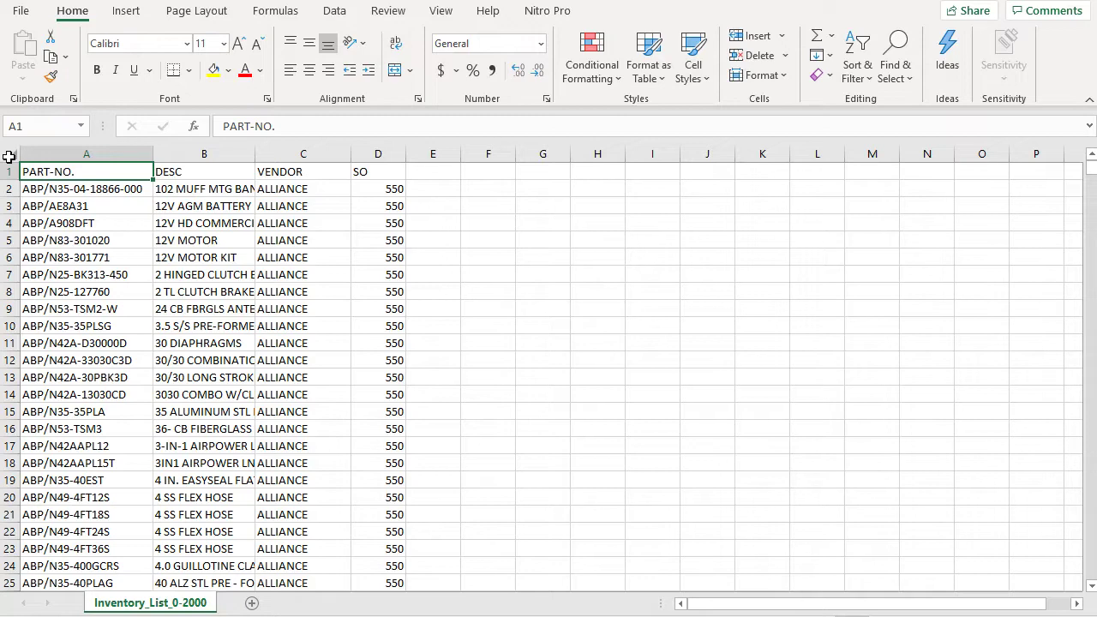
Step: Check that the parts list runs from the top of column A down to row 2000
left_click(89, 295)
key("ctrl+Down")
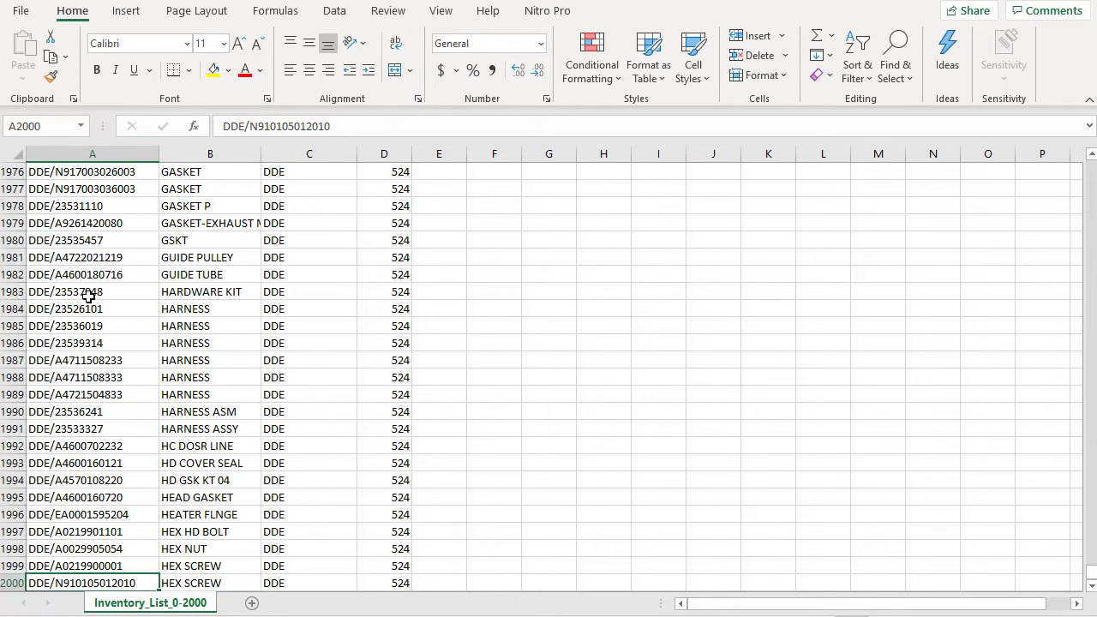
key("ctrl+Up")
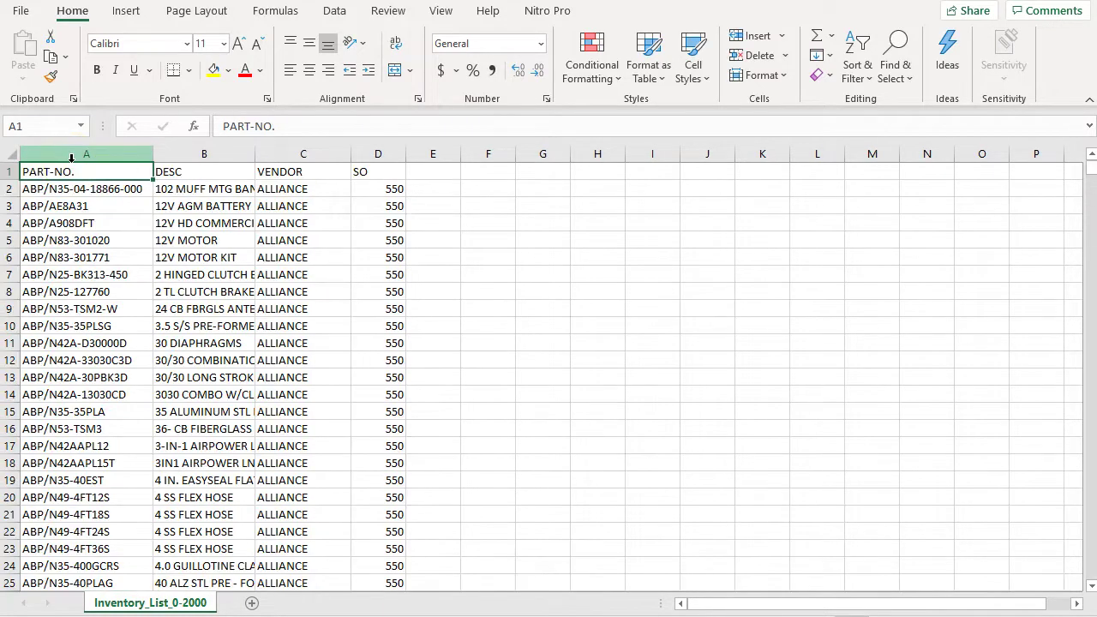
Step: Review the PART-NO., DESC, VENDOR and SO columns, then scroll to Truck Parts Cross on truckinfo.com
left_click(71, 157)
left_click(188, 150)
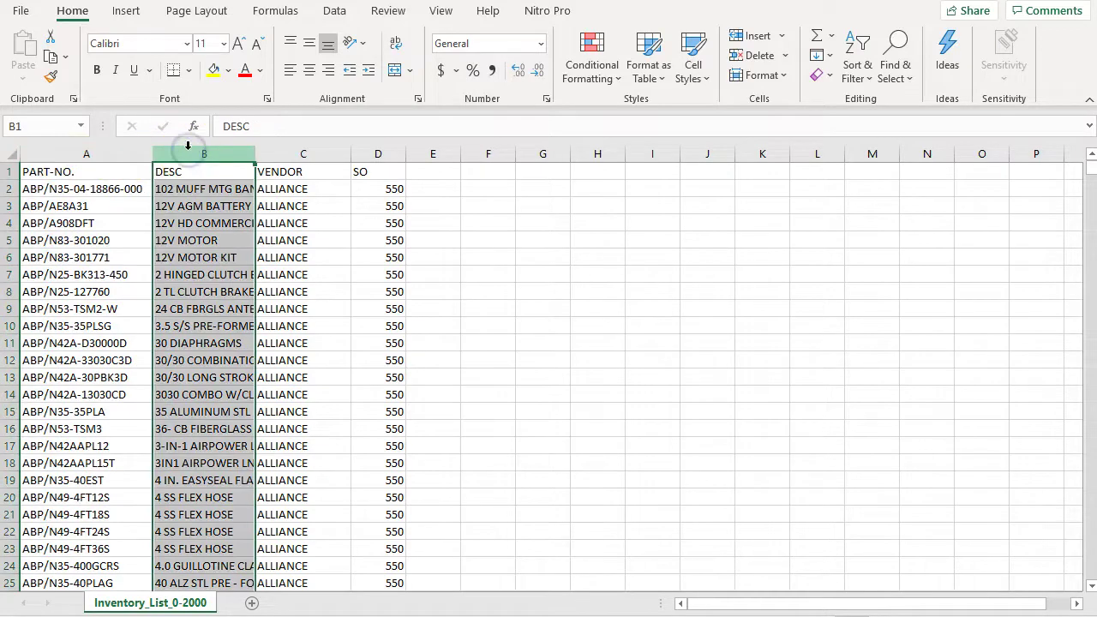
left_click(289, 154)
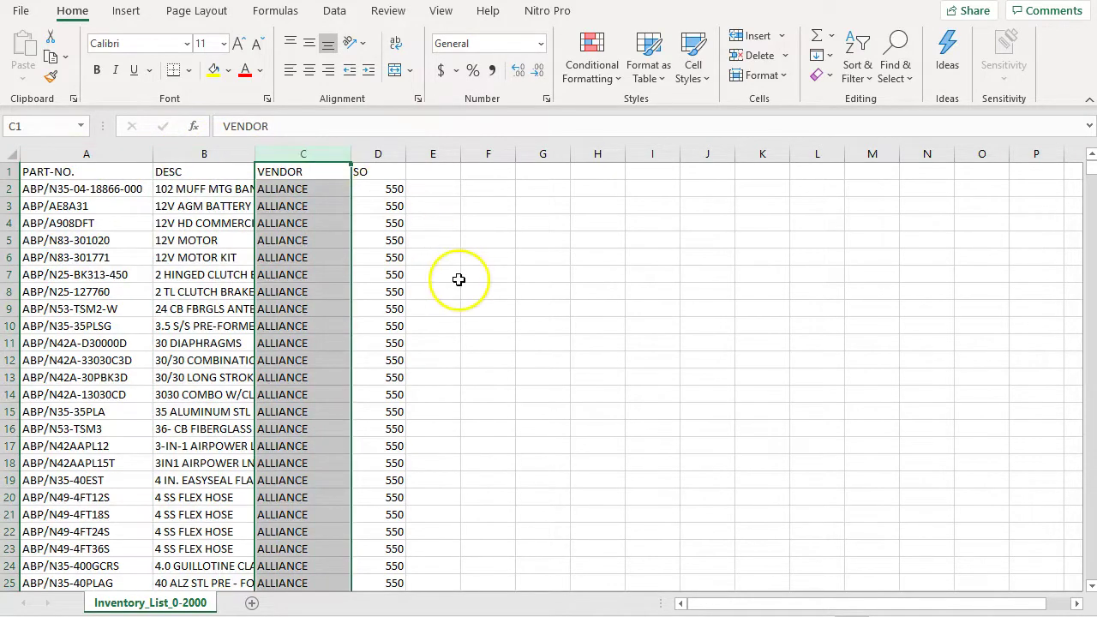
left_click(380, 155)
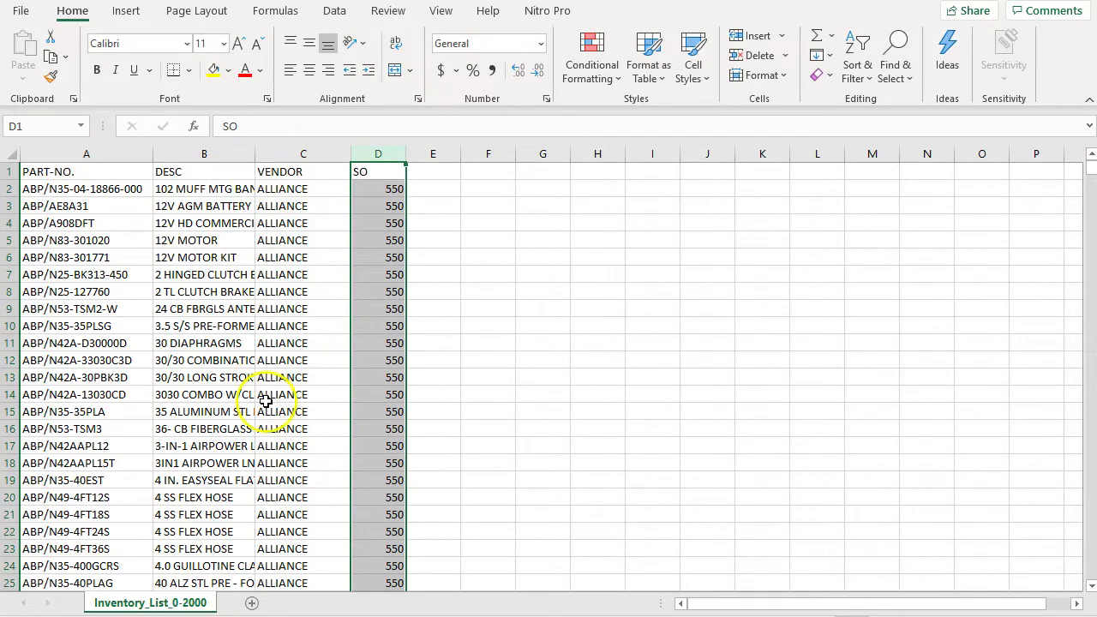
left_click(148, 432)
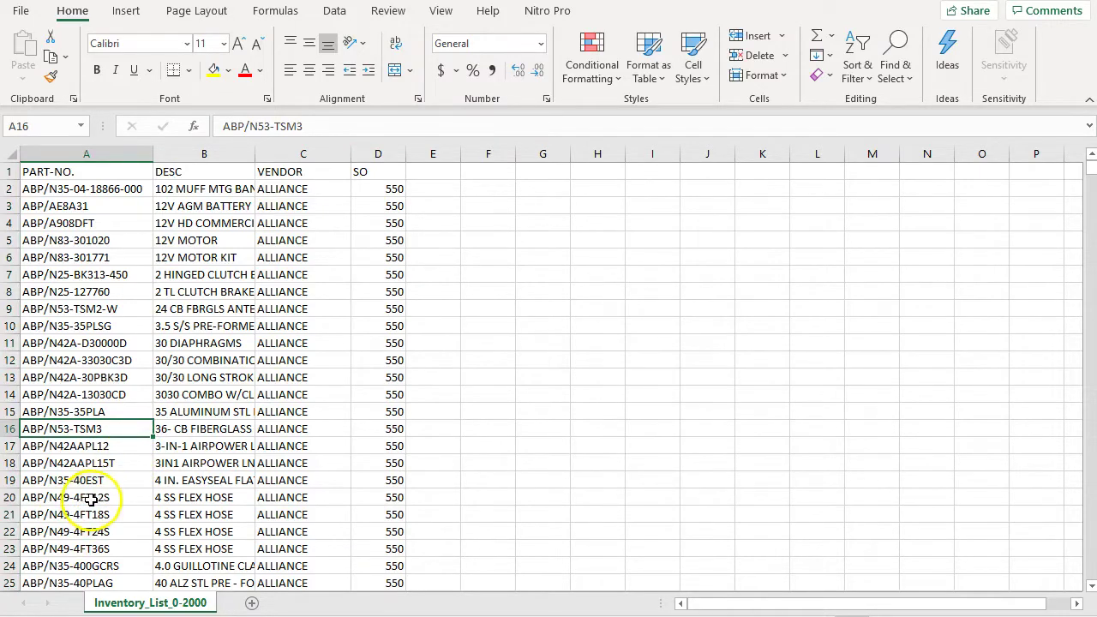
scroll(94, 497, "down", 1)
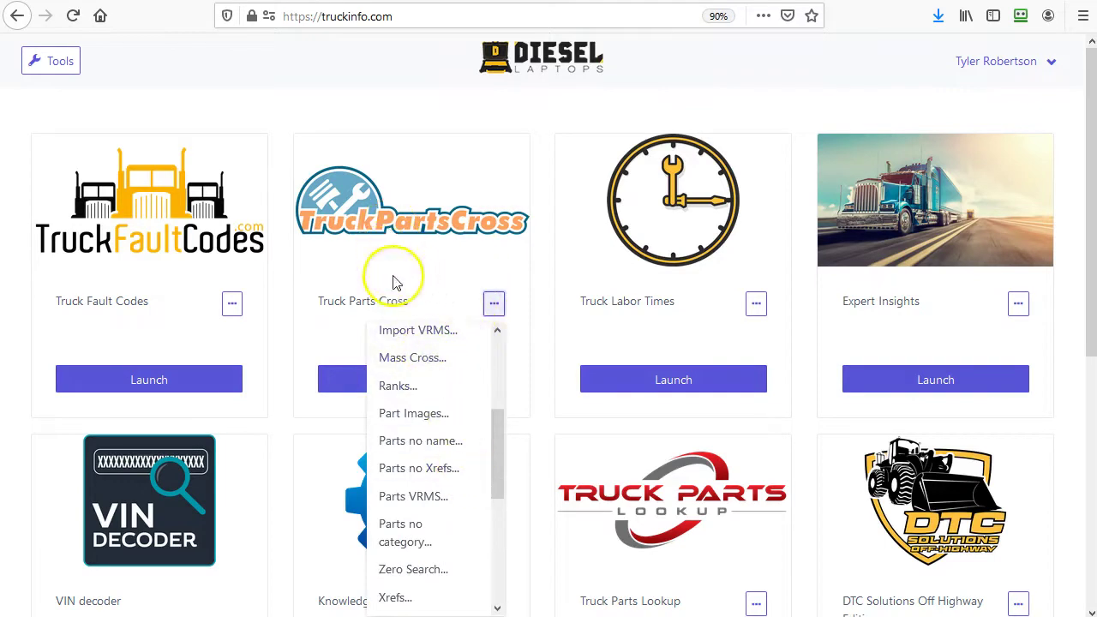
Step: Open the Truck Parts Cross Cleanup tool and drop the Excel parts list into the upload zone
scroll(453, 506, "down", 4)
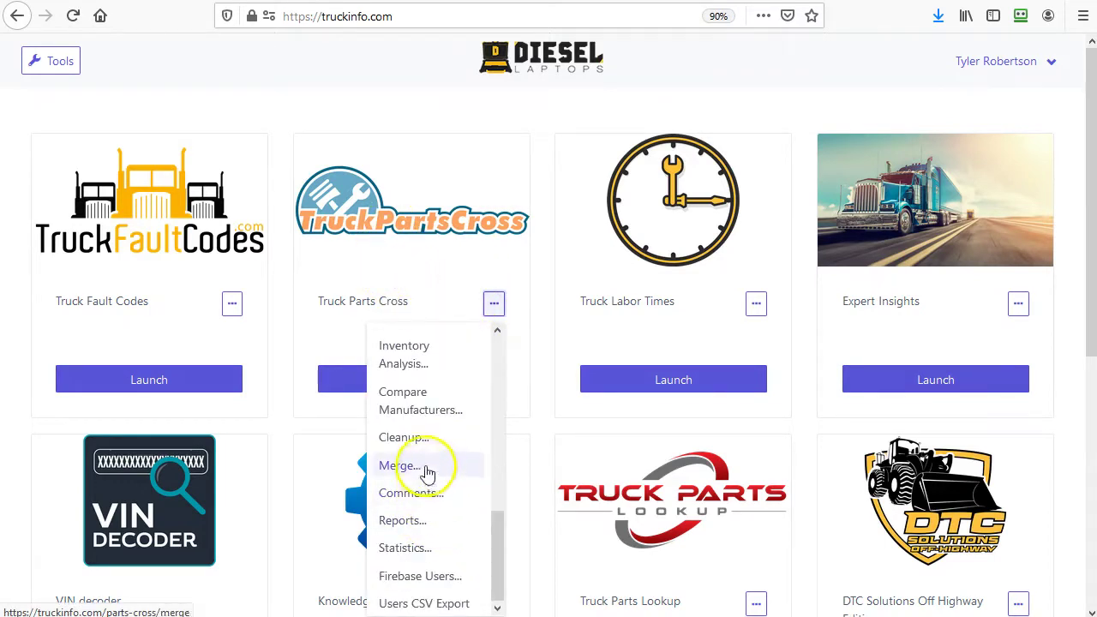
left_click(405, 438)
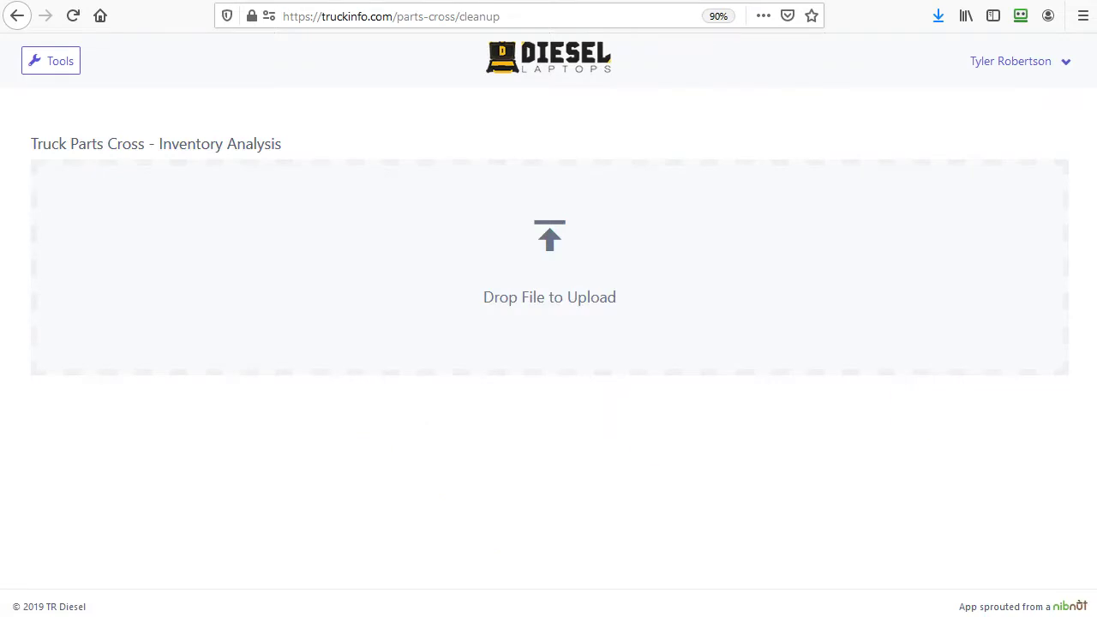
left_click_drag(1096, 240, 458, 265)
Step: Match the CAT manufacturer to Caterpillar
scroll(612, 297, "up", 2)
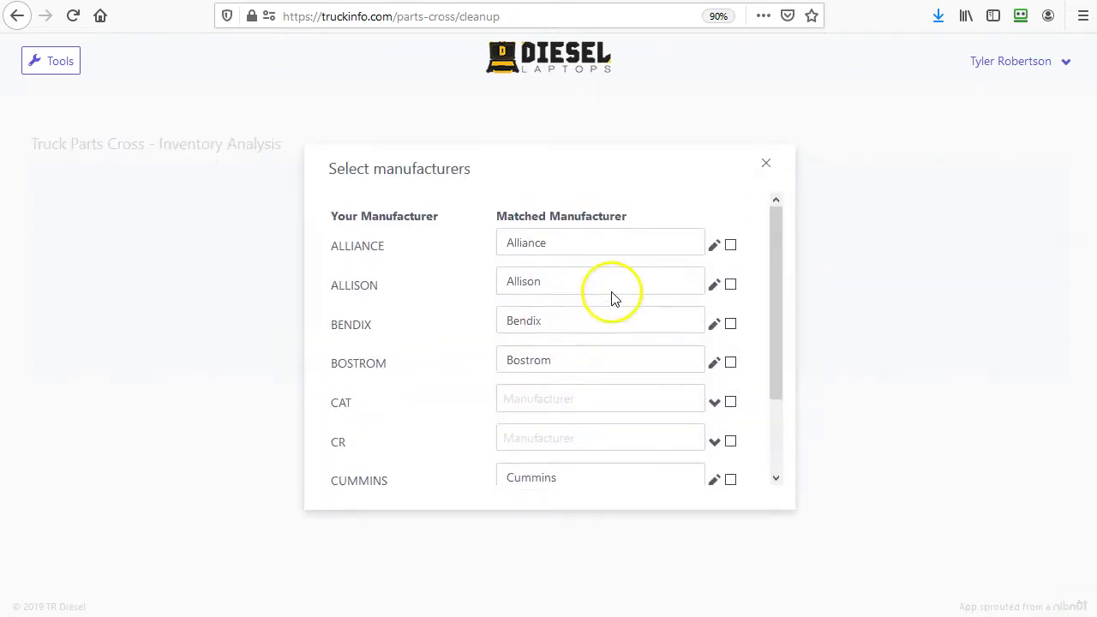
left_click(526, 399)
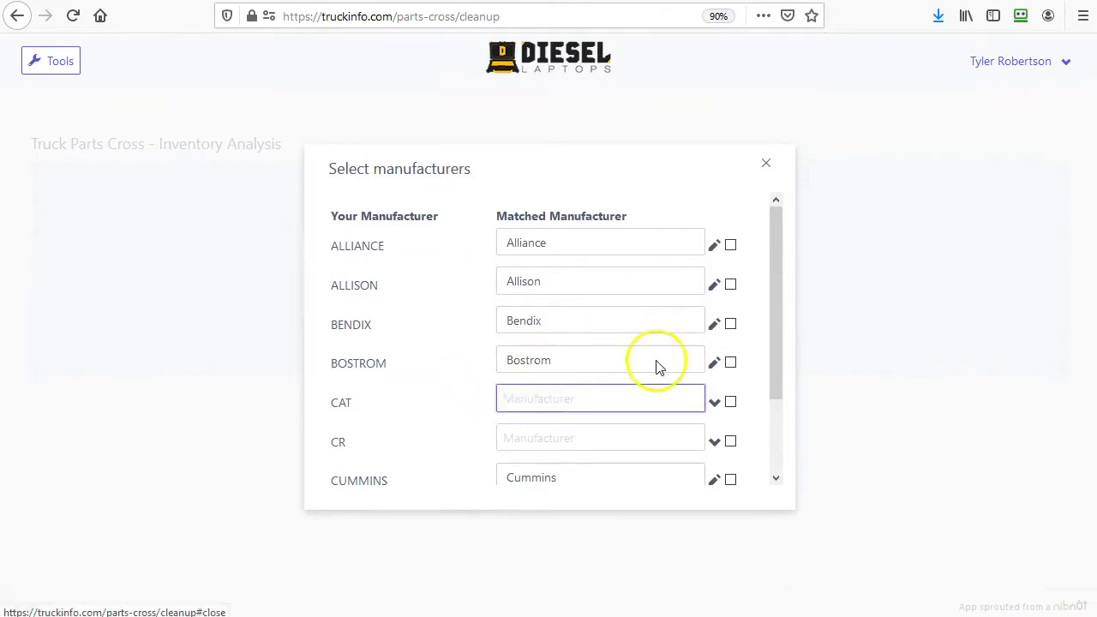
scroll(635, 343, "down", 1)
scroll(634, 335, "up", 1)
scroll(635, 335, "down", 1)
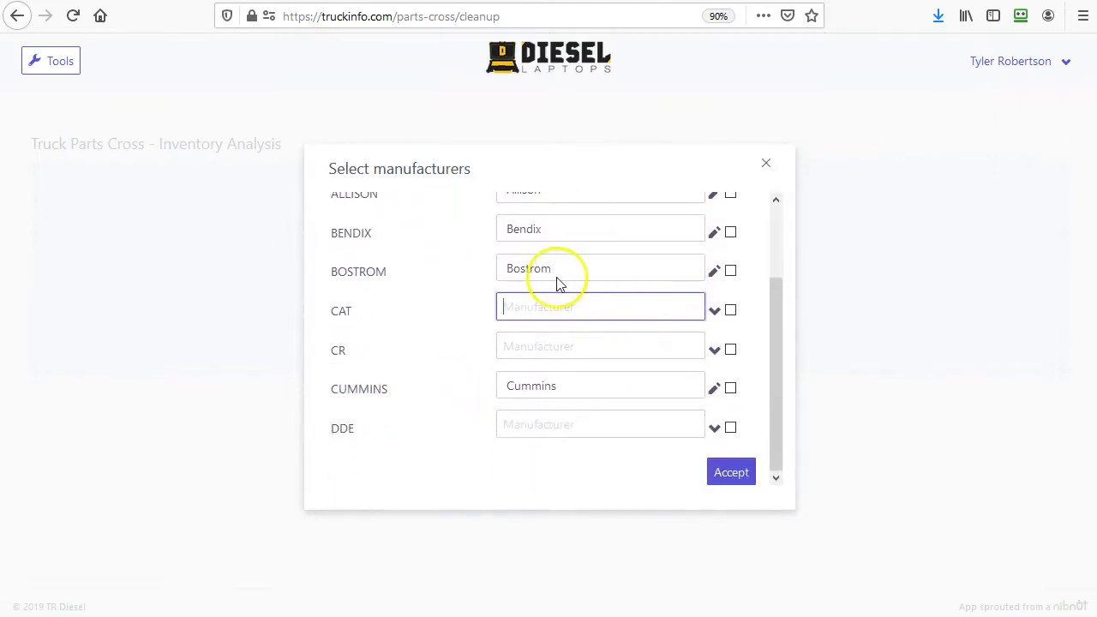
type("Cater")
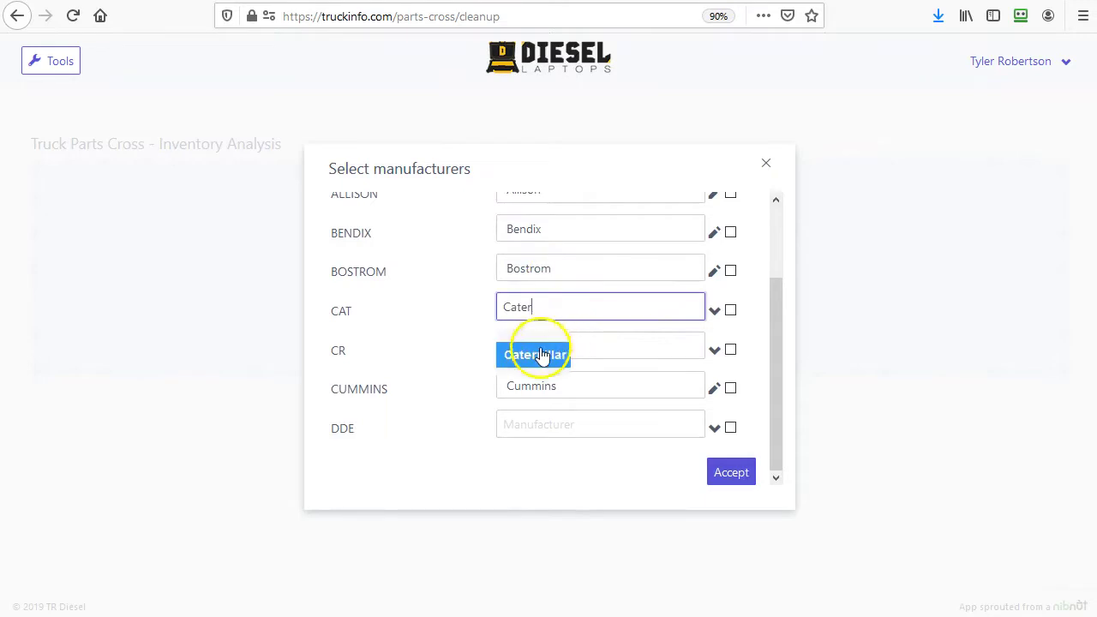
left_click(542, 352)
Step: Match CR to Chicago Rawhide/SKF and DDE to Detroit Diesel
left_click(539, 347)
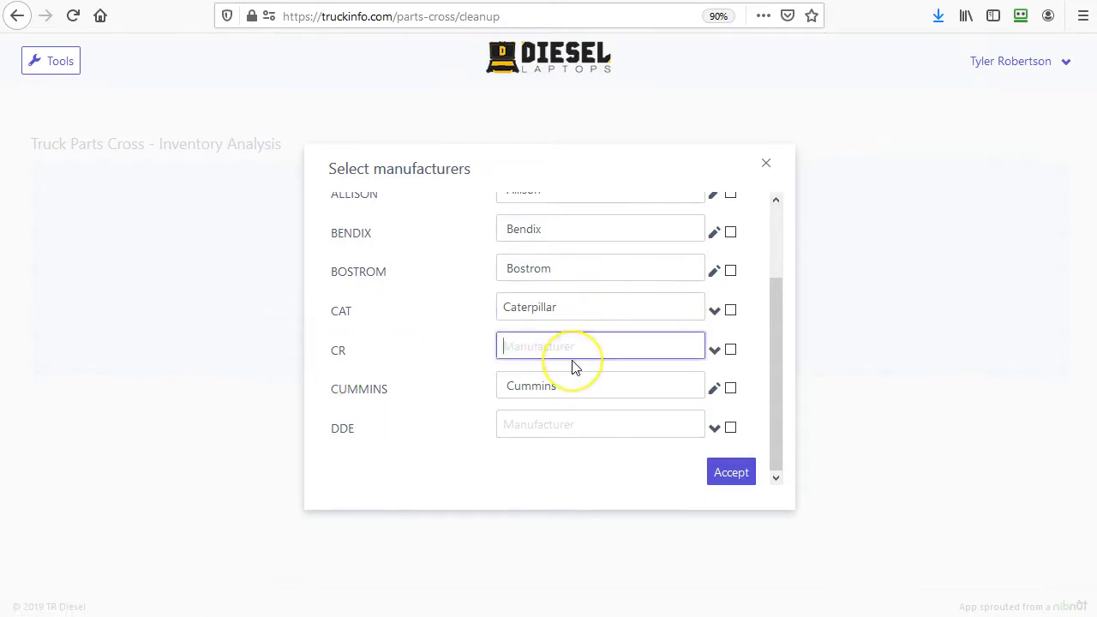
type("Chicago")
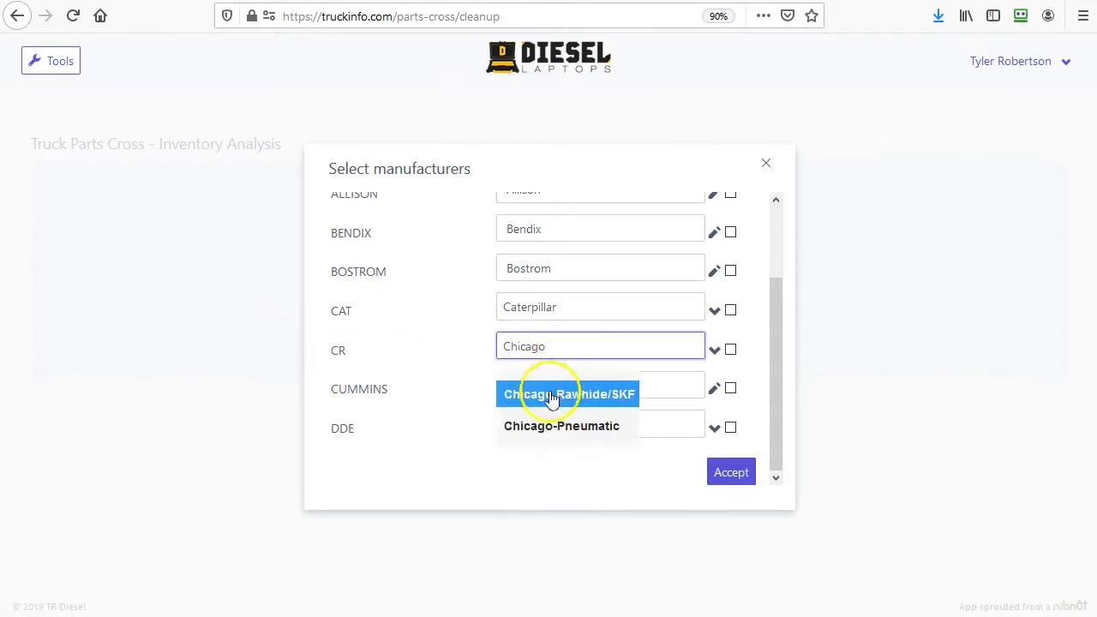
left_click(551, 394)
left_click(529, 427)
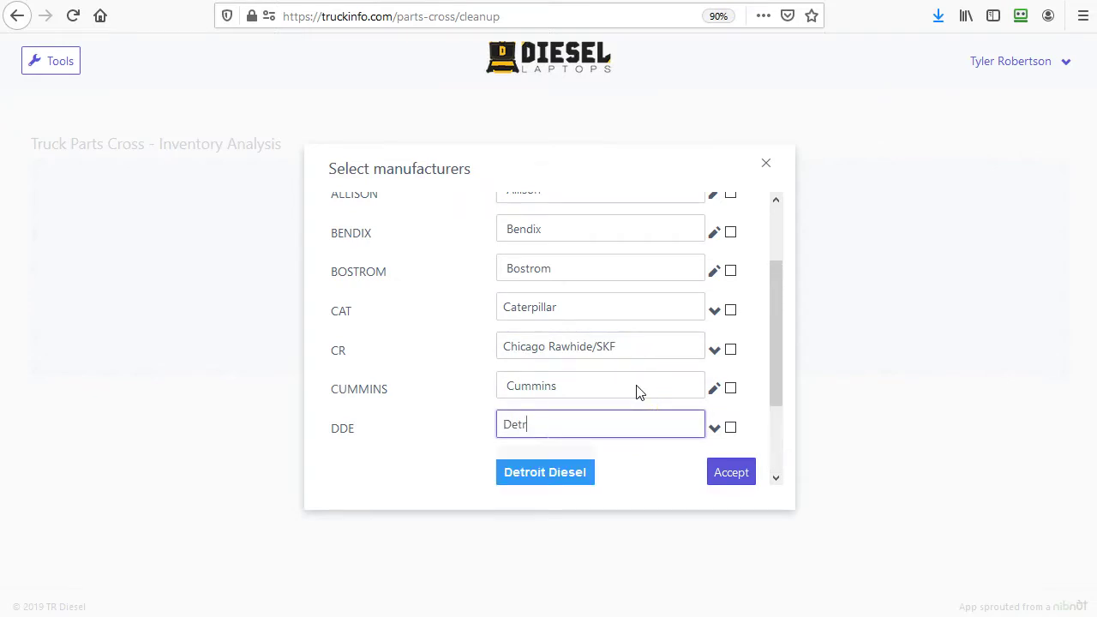
type("Detr")
left_click(561, 477)
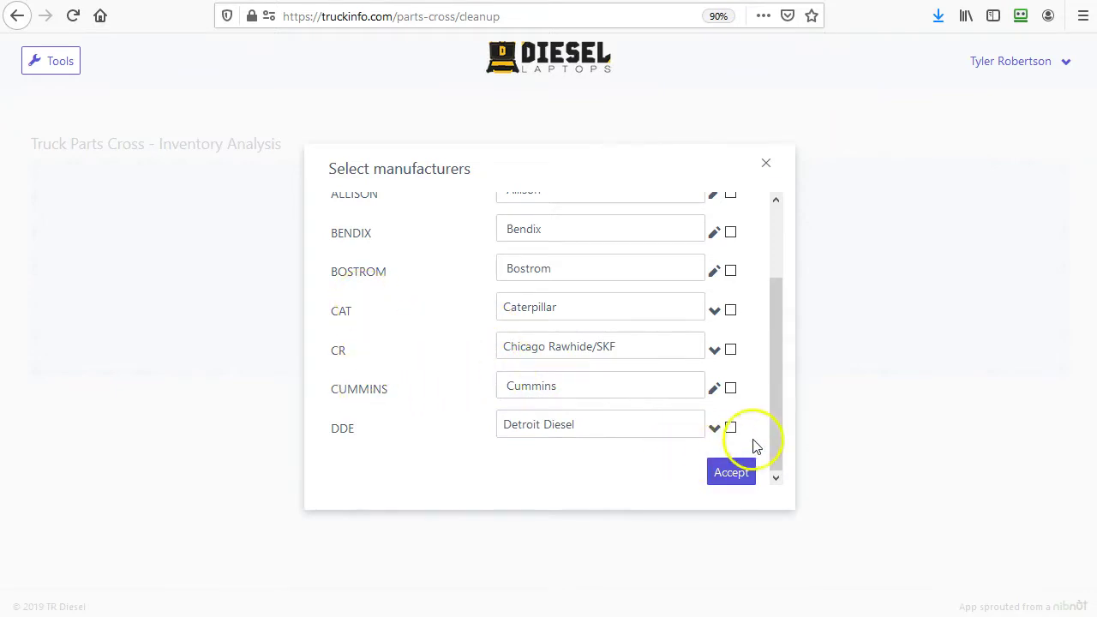
Step: Keep CUMMINS matched to Cummins without search-all, and accept the manufacturer matches
left_click(731, 388)
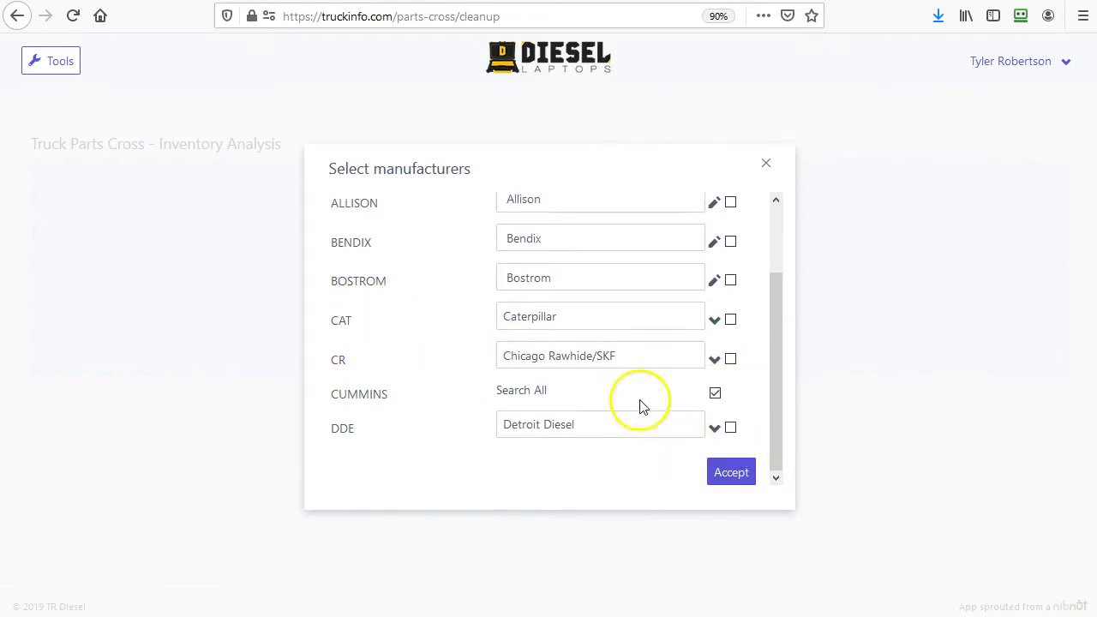
left_click(716, 396)
left_click(588, 400)
left_click(543, 417)
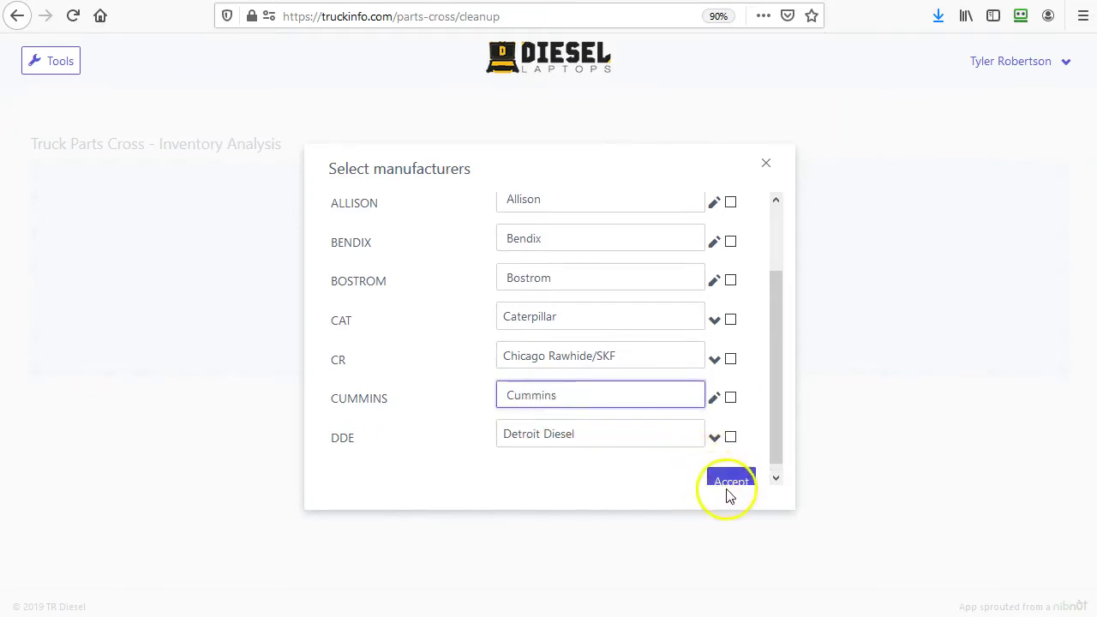
left_click(727, 480)
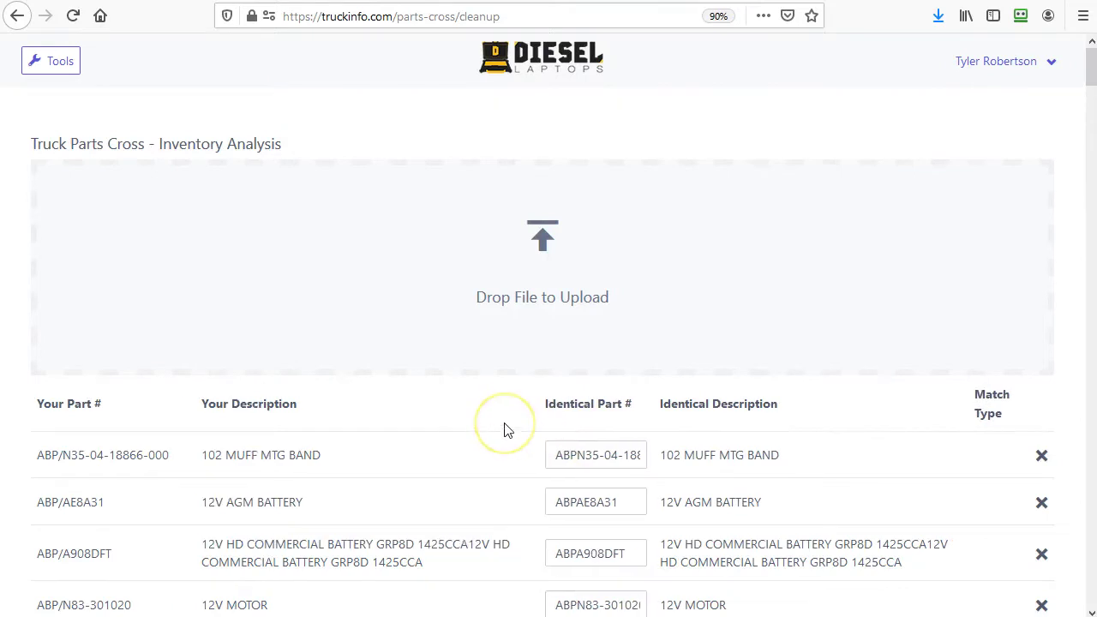
left_click(503, 421)
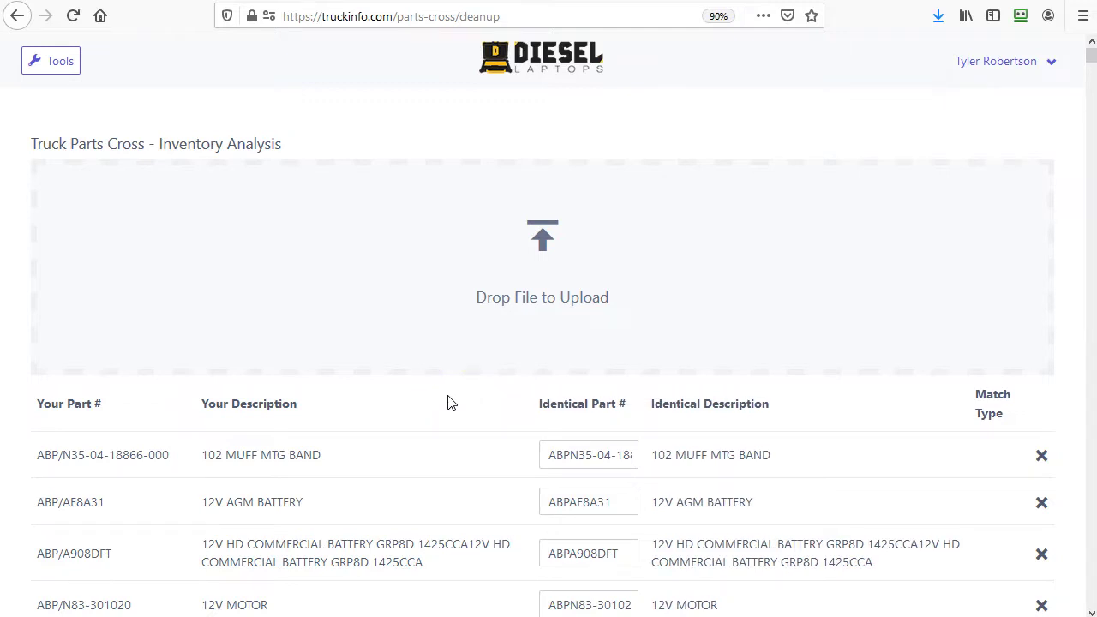
scroll(451, 404, "down", 2)
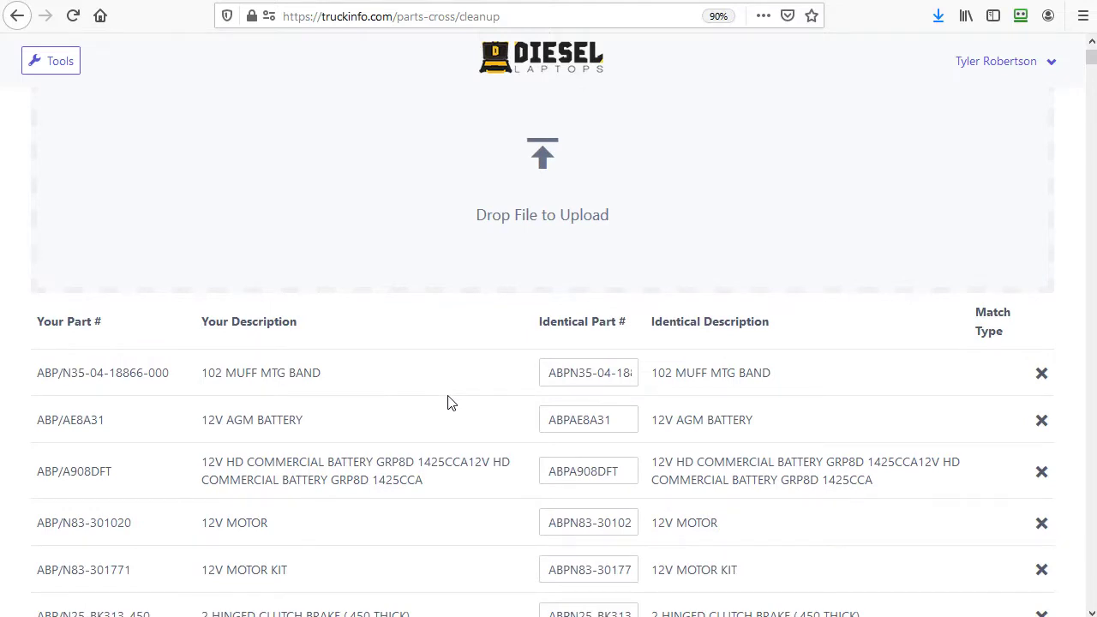
scroll(446, 385, "down", 10)
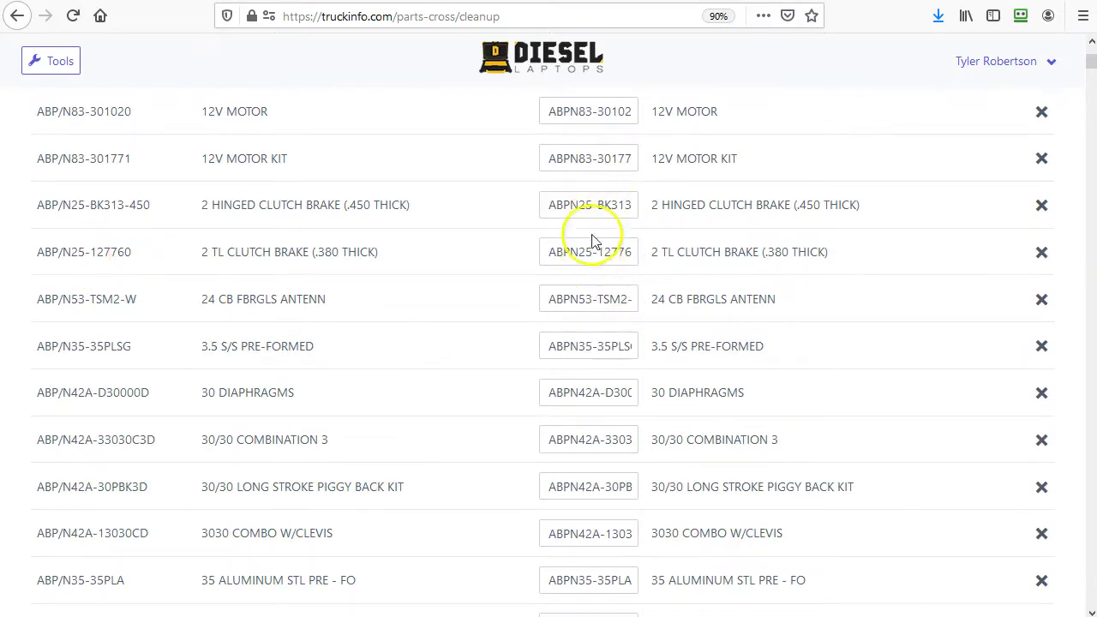
scroll(604, 236, "up", 12)
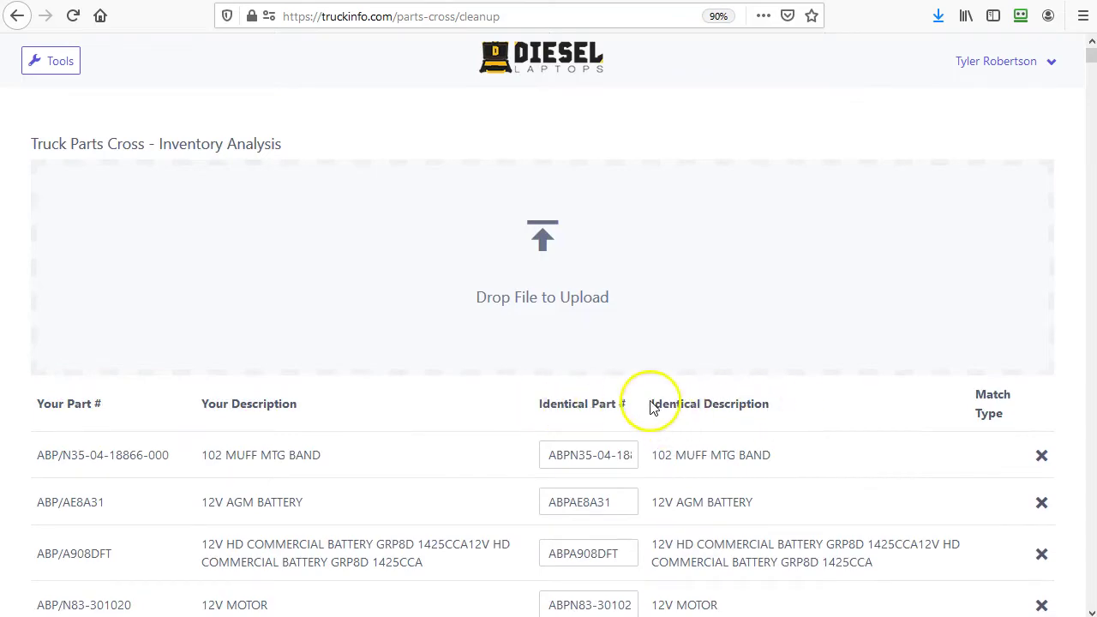
scroll(580, 362, "down", 2)
scroll(579, 362, "down", 14)
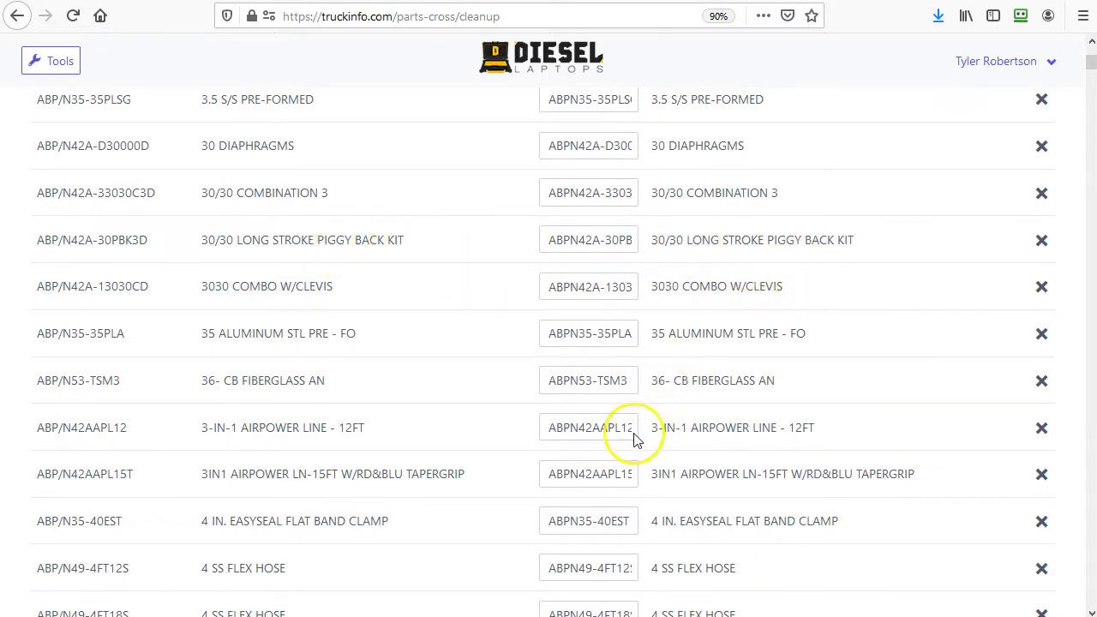
scroll(632, 440, "down", 5)
scroll(634, 440, "down", 7)
scroll(600, 428, "down", 5)
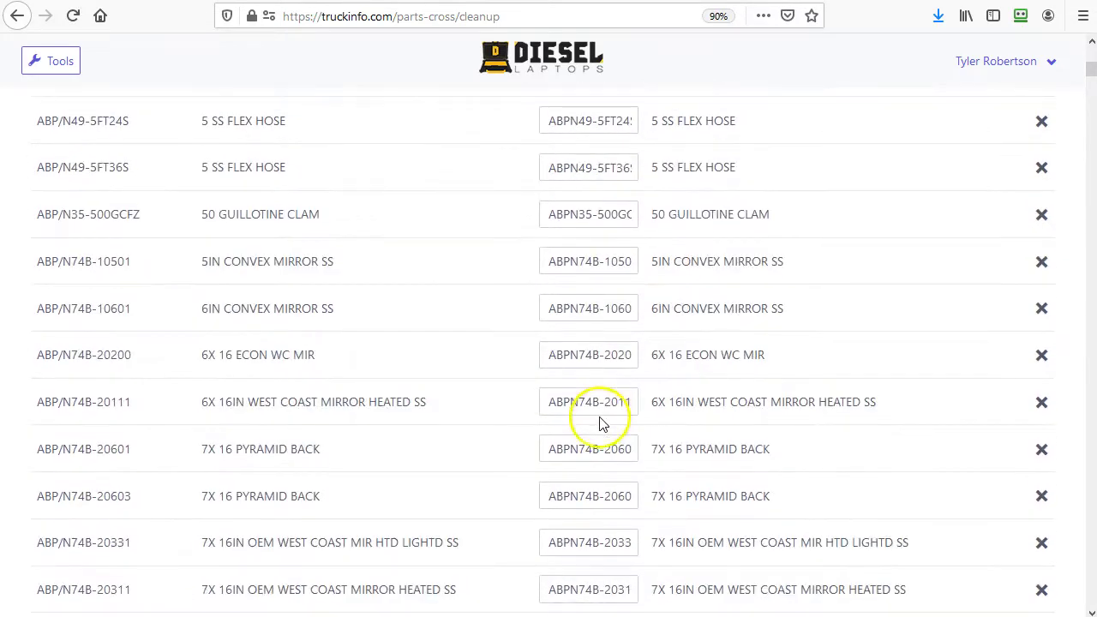
scroll(671, 364, "down", 1)
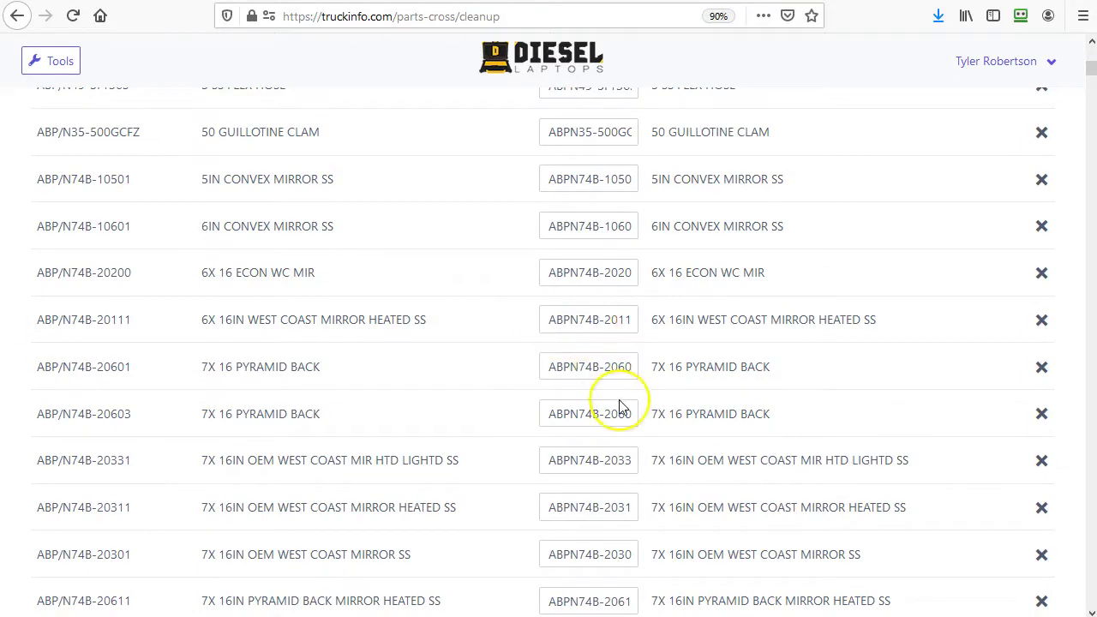
scroll(621, 409, "down", 4)
scroll(621, 409, "down", 10)
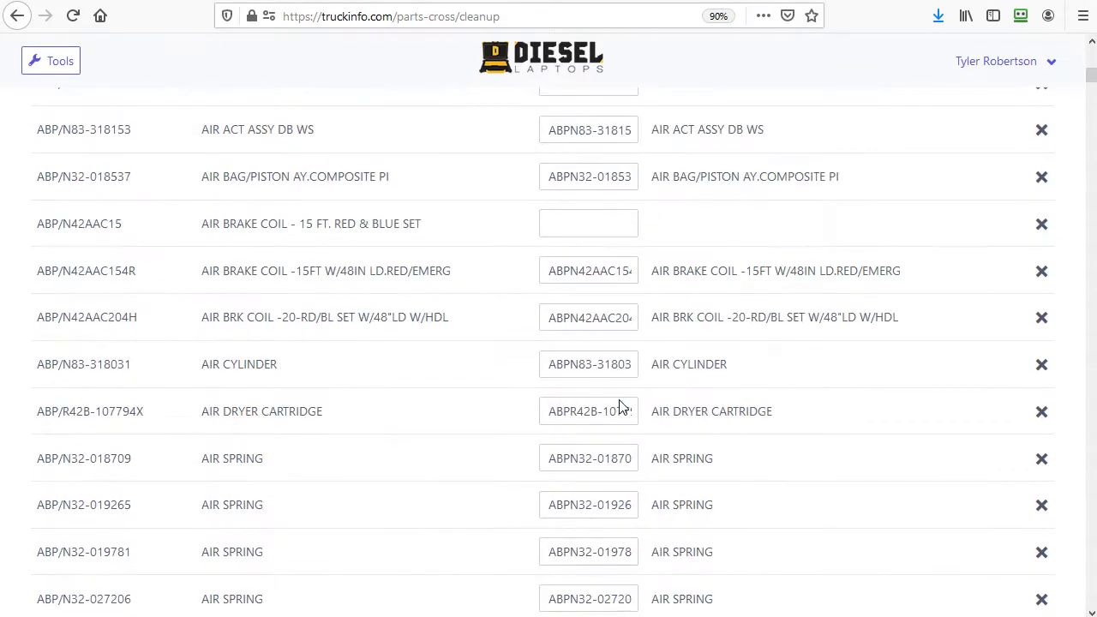
Step: Match ABP/N42AAC15 to ABPN42AAC15 from its suggested part numbers
left_click(553, 229)
key("Escape")
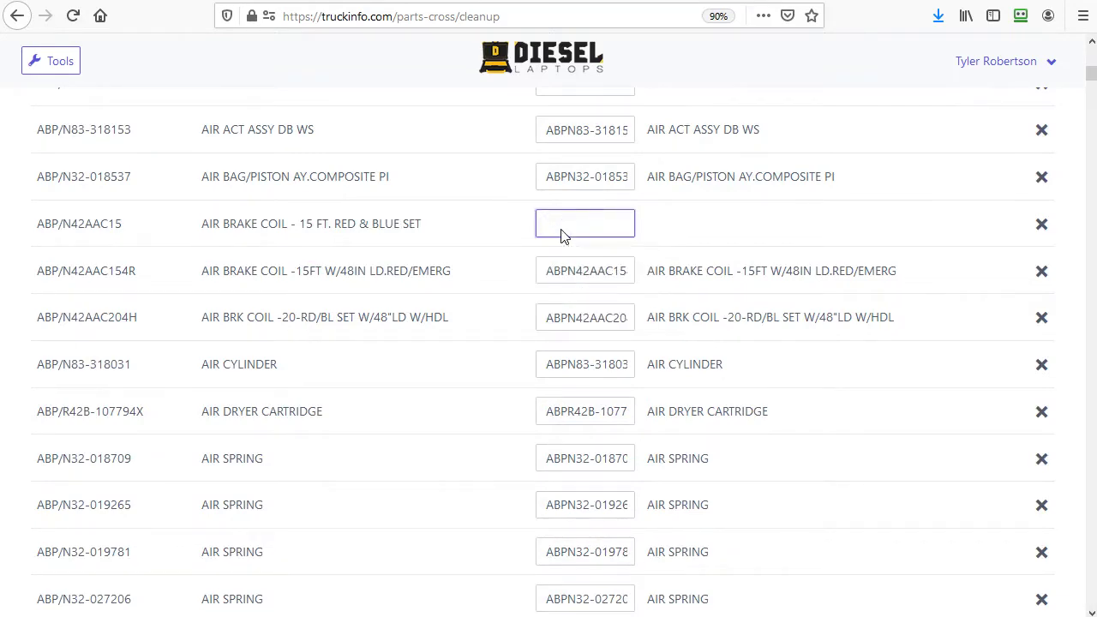
scroll(438, 289, "down", 6)
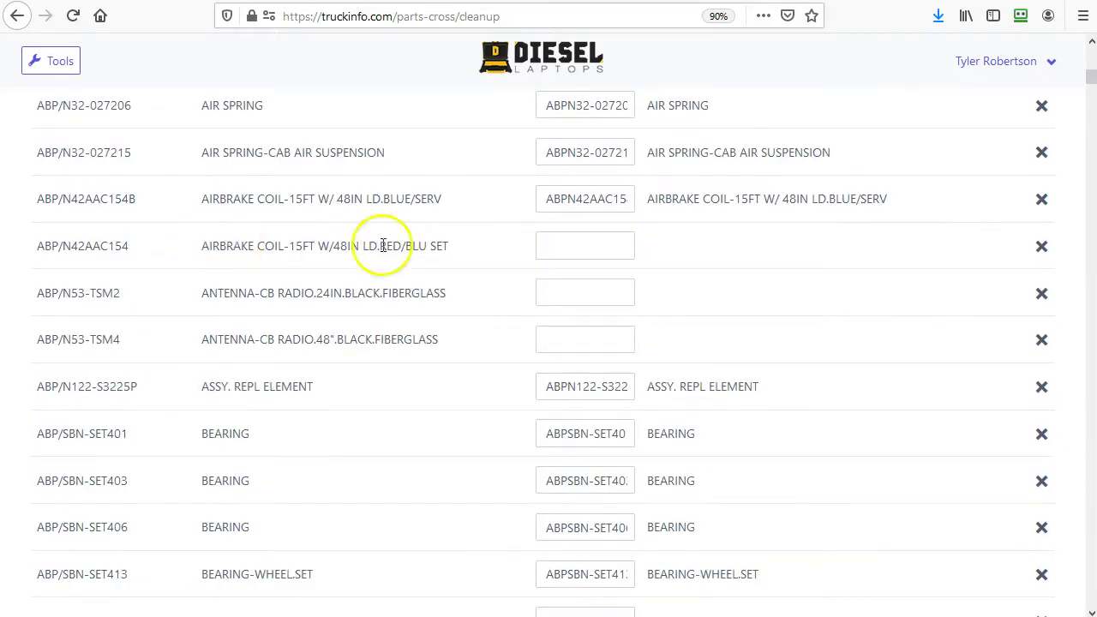
scroll(451, 264, "down", 20)
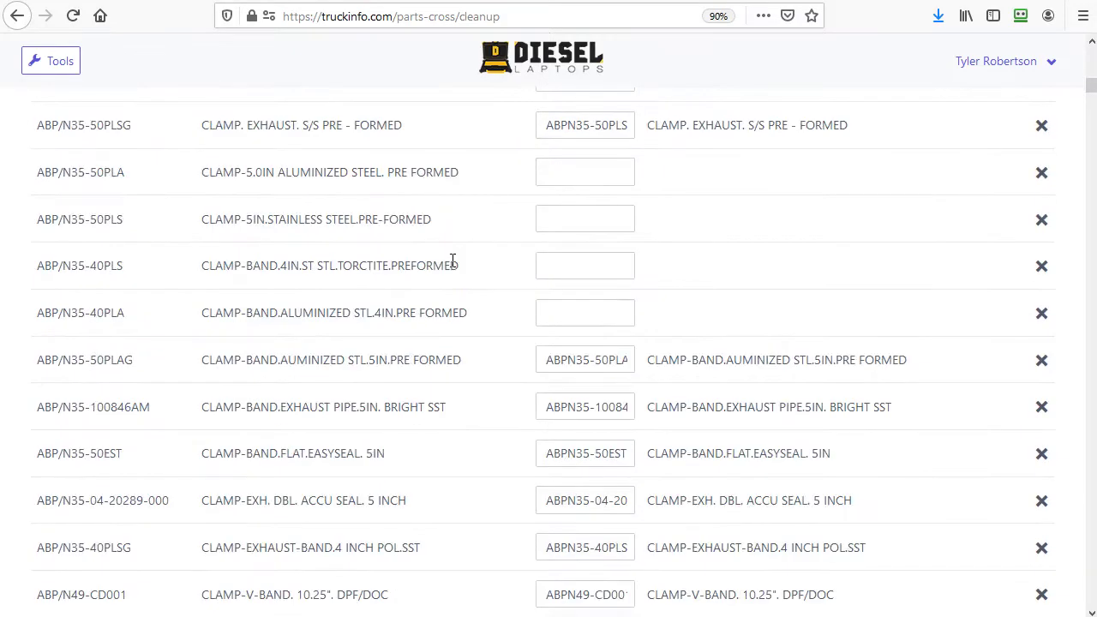
scroll(454, 261, "down", 20)
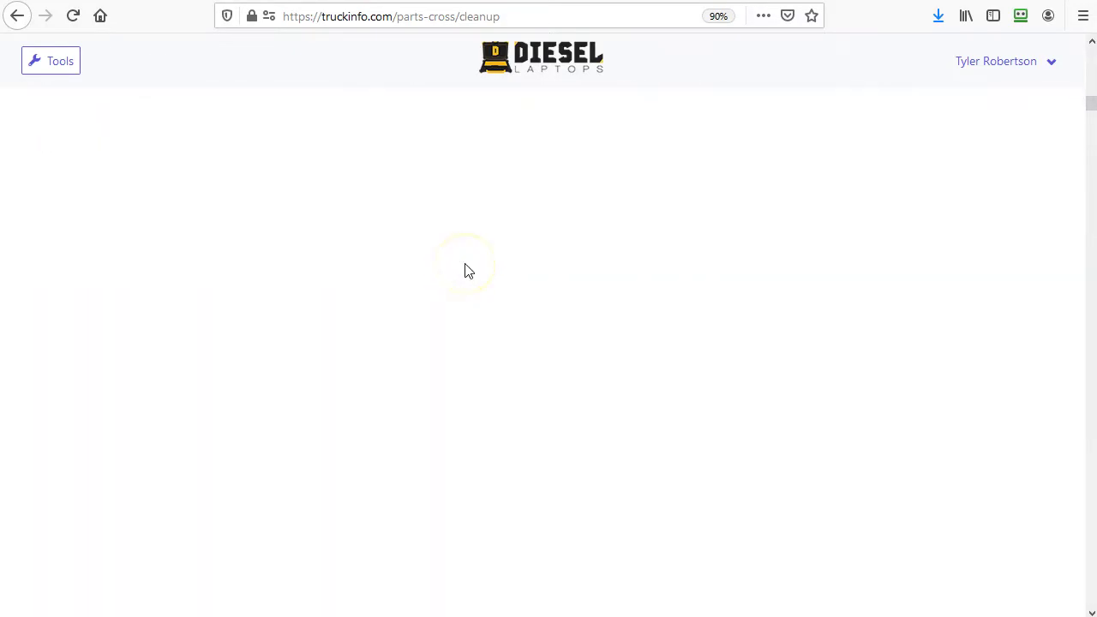
scroll(469, 271, "down", 20)
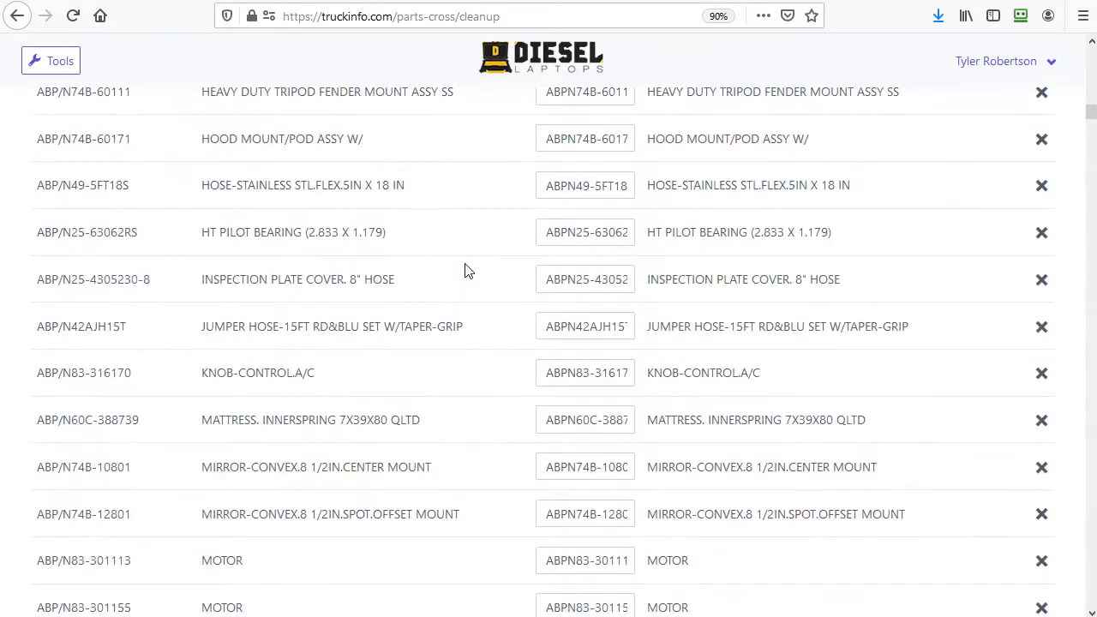
scroll(468, 270, "down", 5)
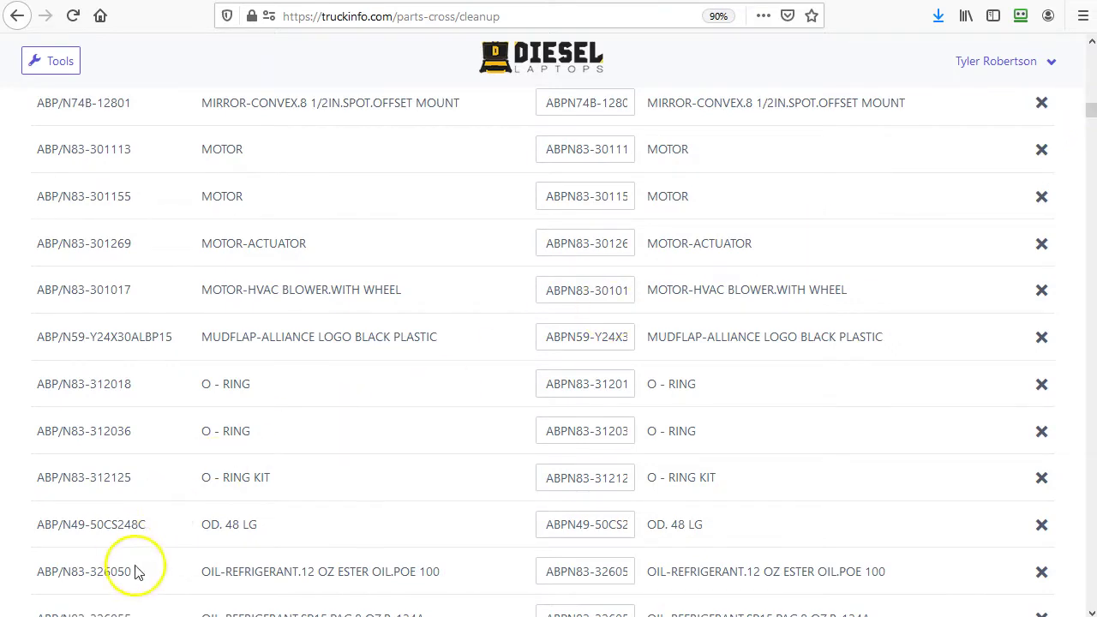
scroll(607, 228, "up", 10)
left_click(605, 225)
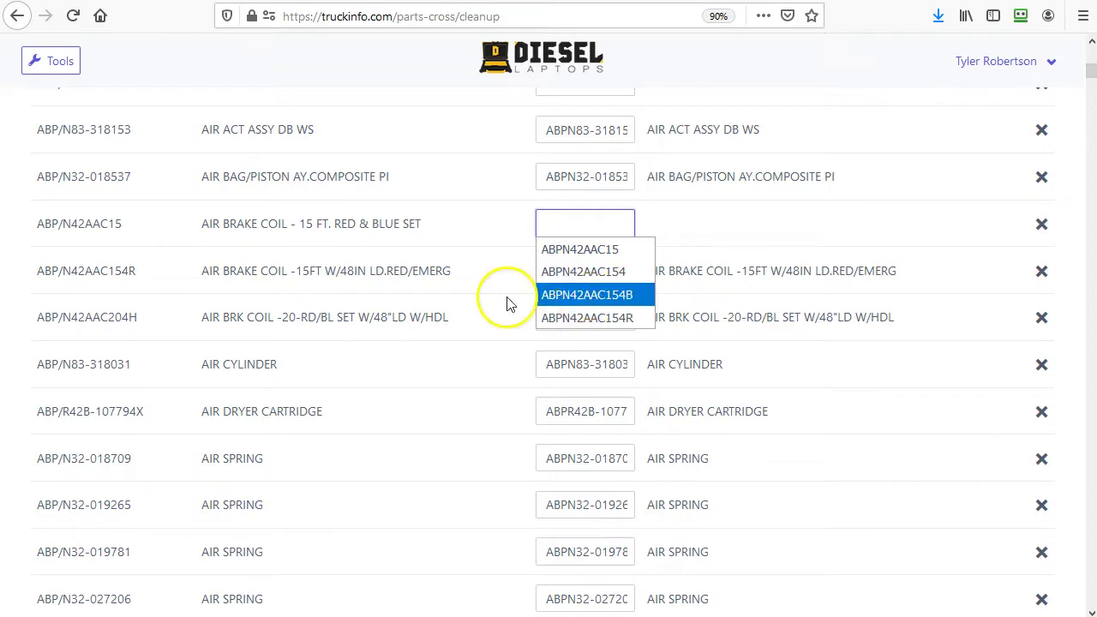
left_click(451, 269)
left_click(588, 225)
left_click(590, 248)
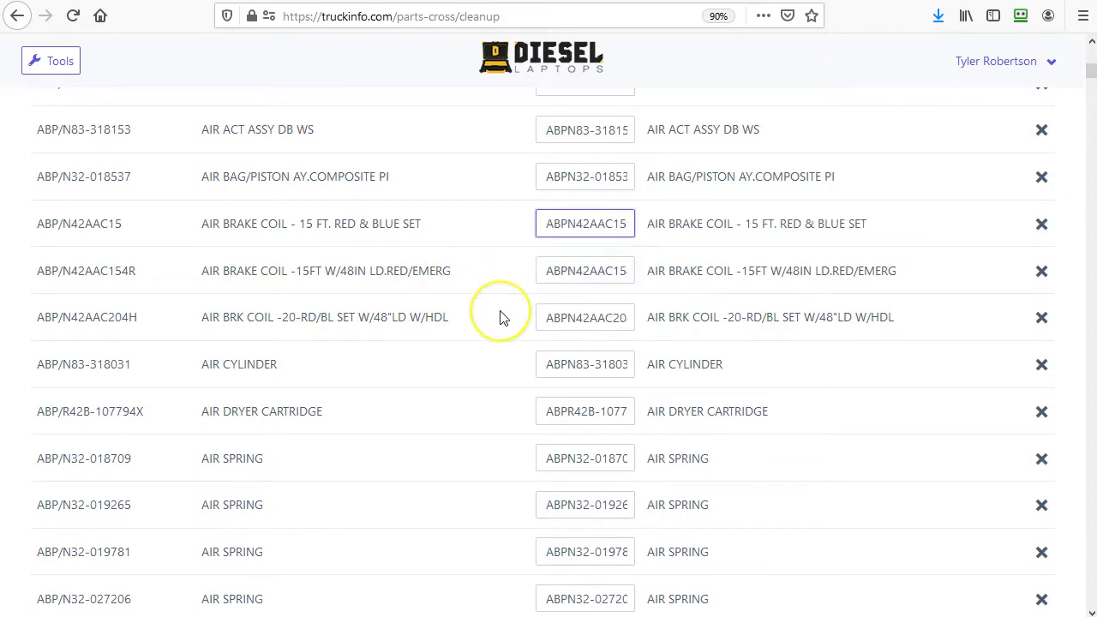
Step: Match ABP/N42AAC154, ABP/N53-TSM2 and ABP/N53-TSM4 to their ABPN equivalents
scroll(502, 318, "down", 5)
left_click(571, 240)
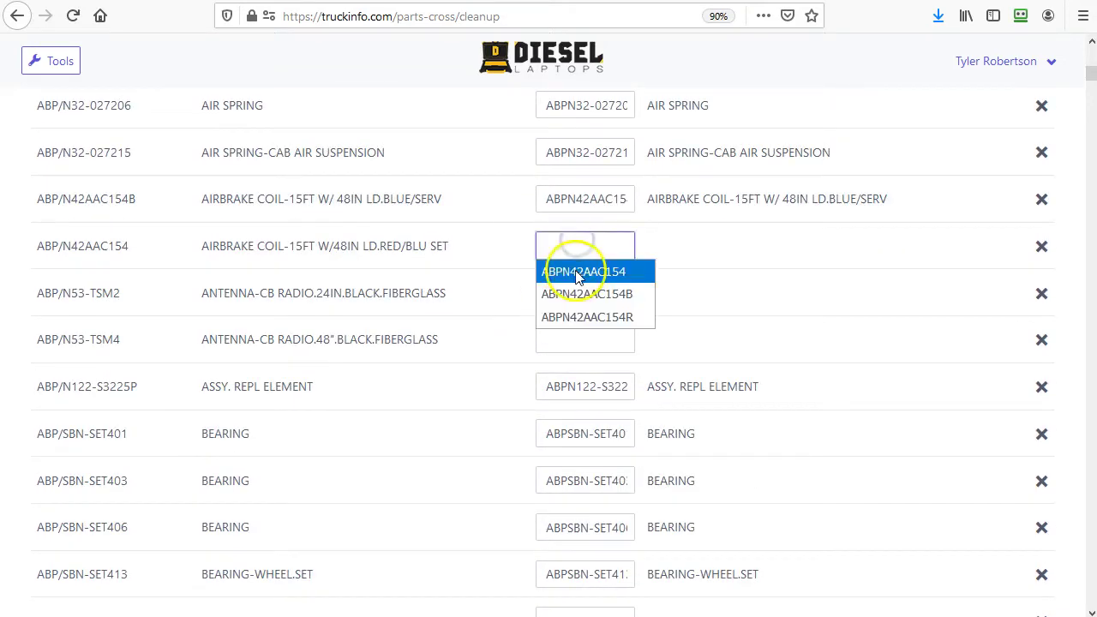
left_click(578, 273)
left_click(583, 290)
left_click(577, 317)
left_click(569, 340)
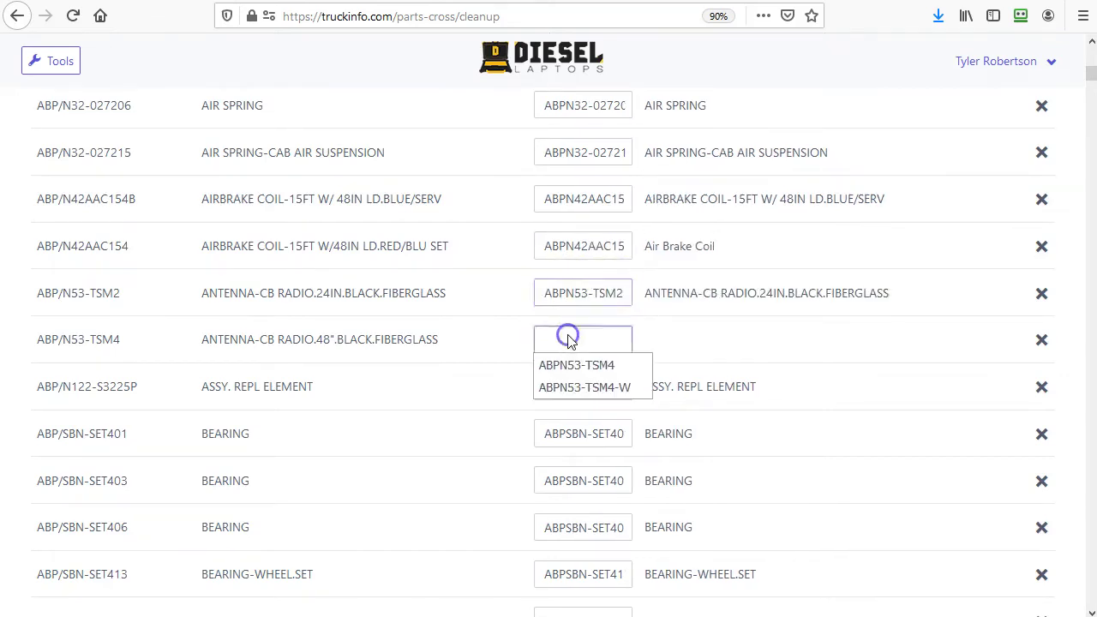
left_click(572, 366)
left_click(433, 372)
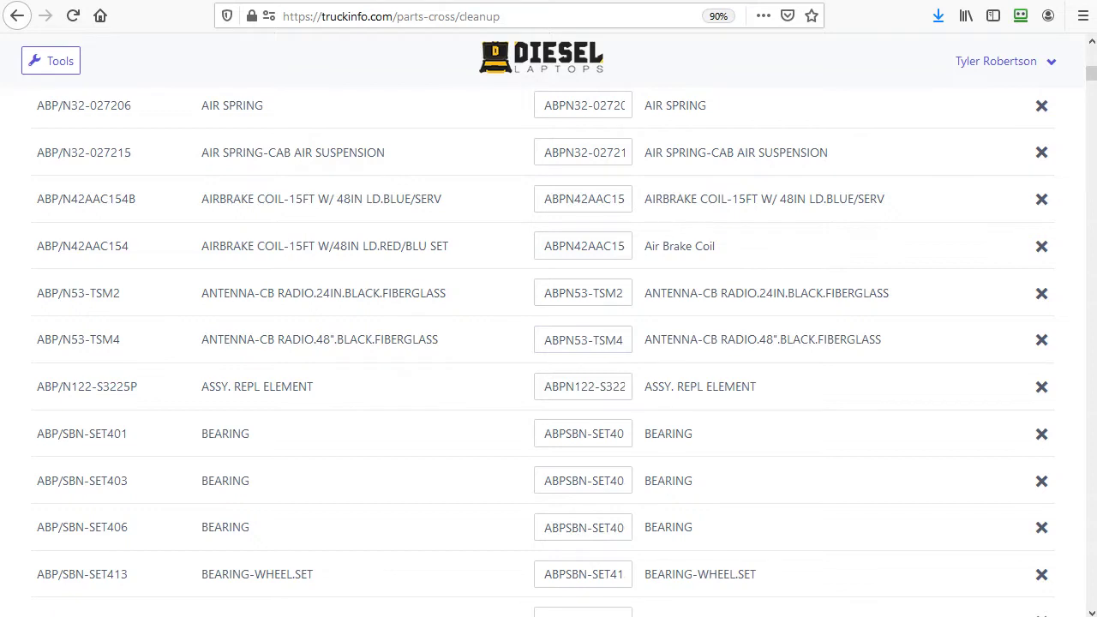
scroll(723, 287, "down", 10)
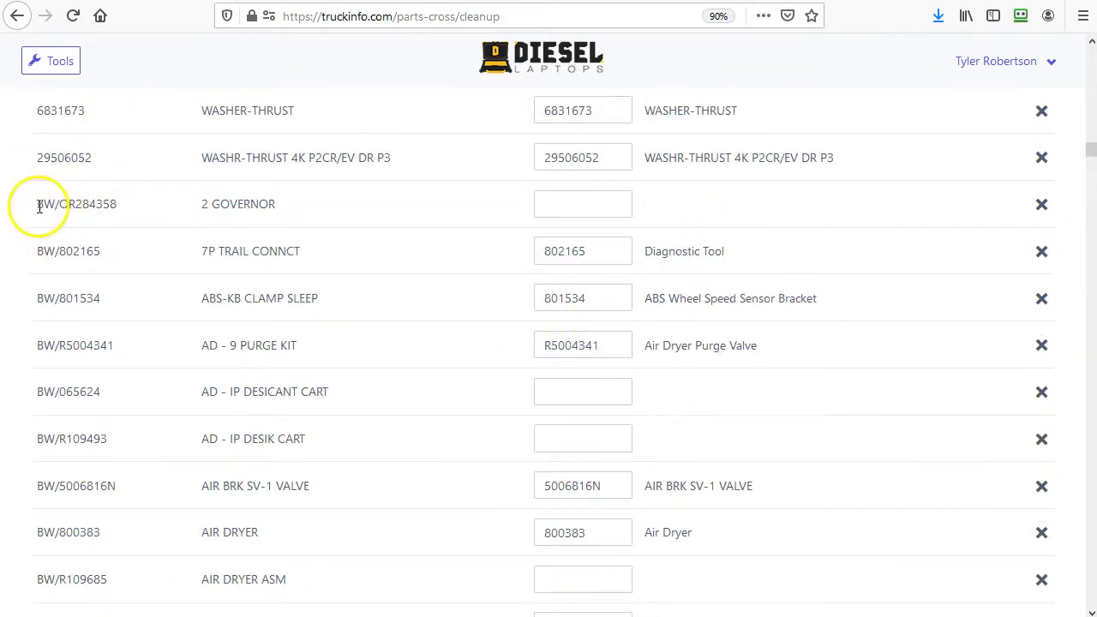
Step: Match BW/OR284358, BW/065624, BW/R109493 and BW/R109685 to their bare part numbers
left_click_drag(36, 212, 121, 217)
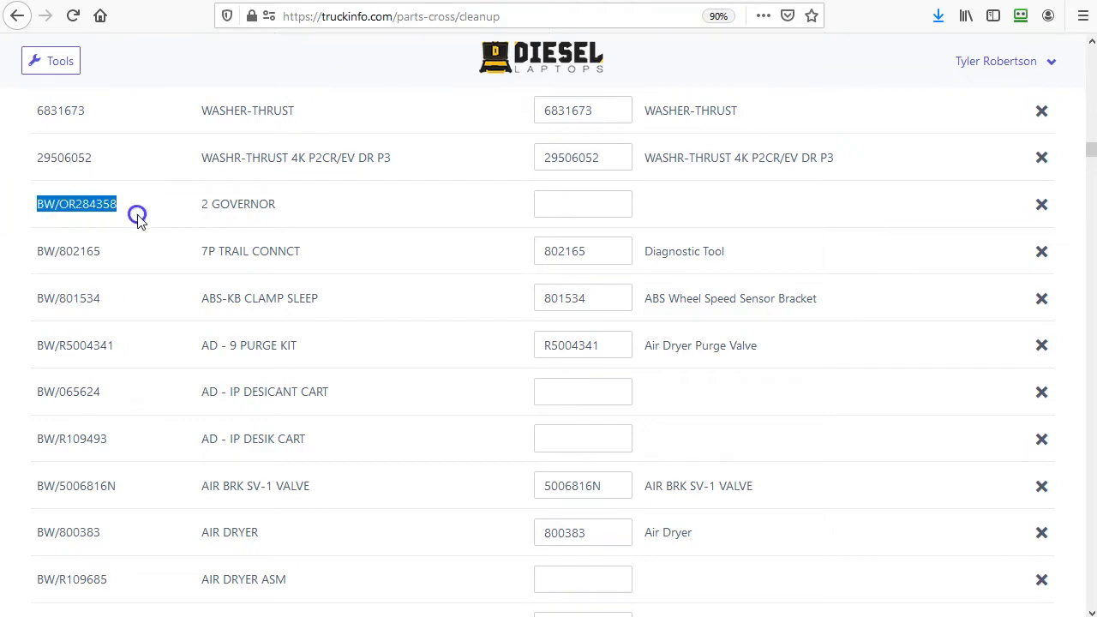
left_click(130, 206)
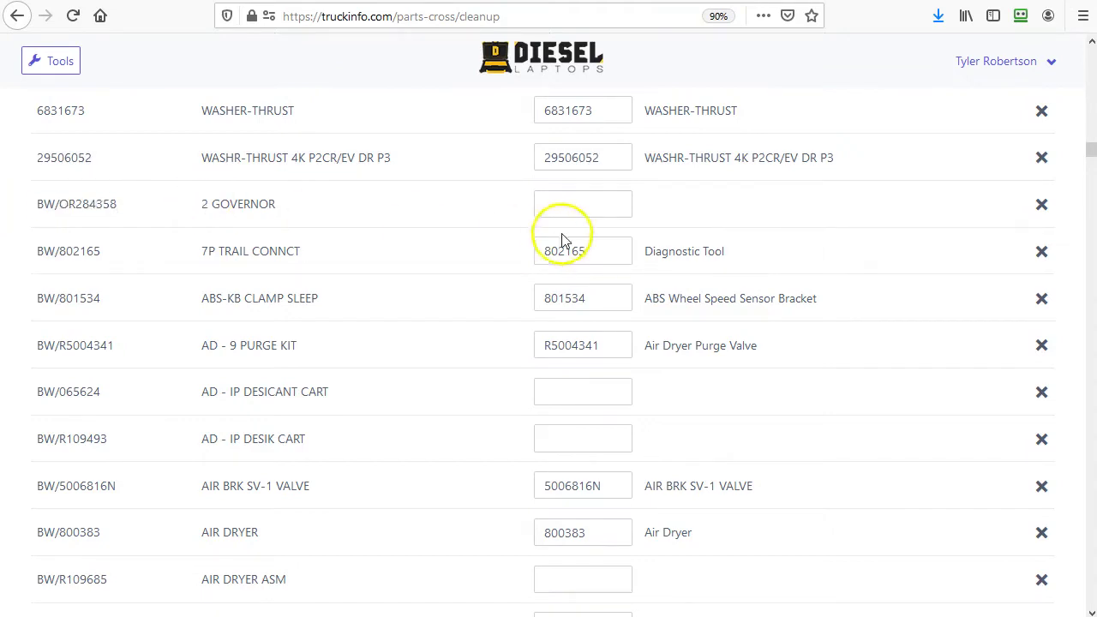
left_click(586, 210)
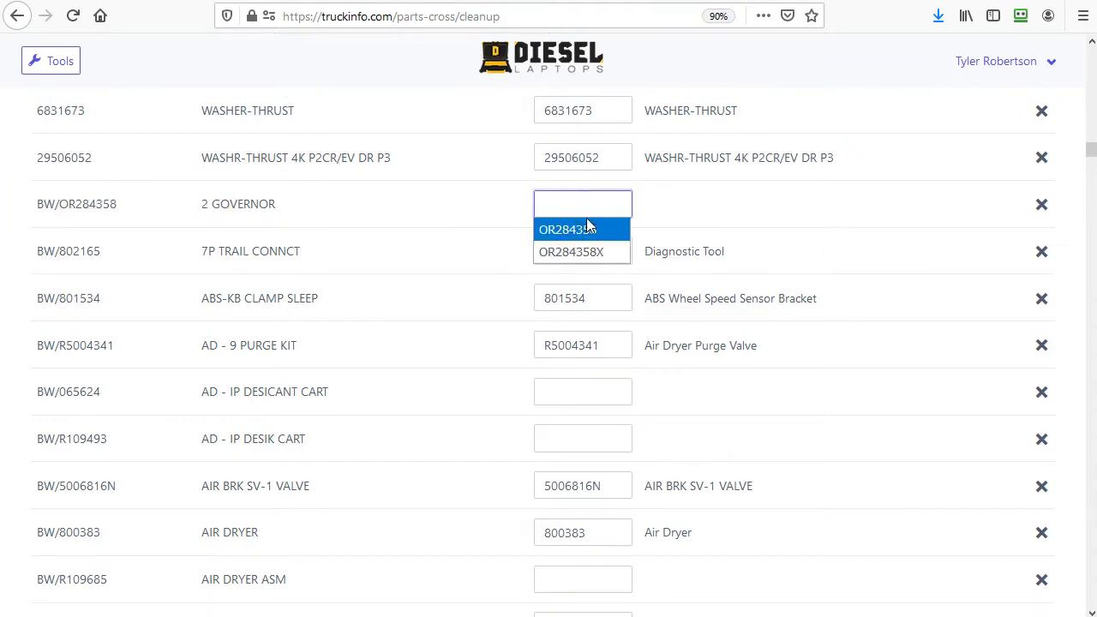
left_click(589, 257)
left_click(561, 228)
left_click(555, 385)
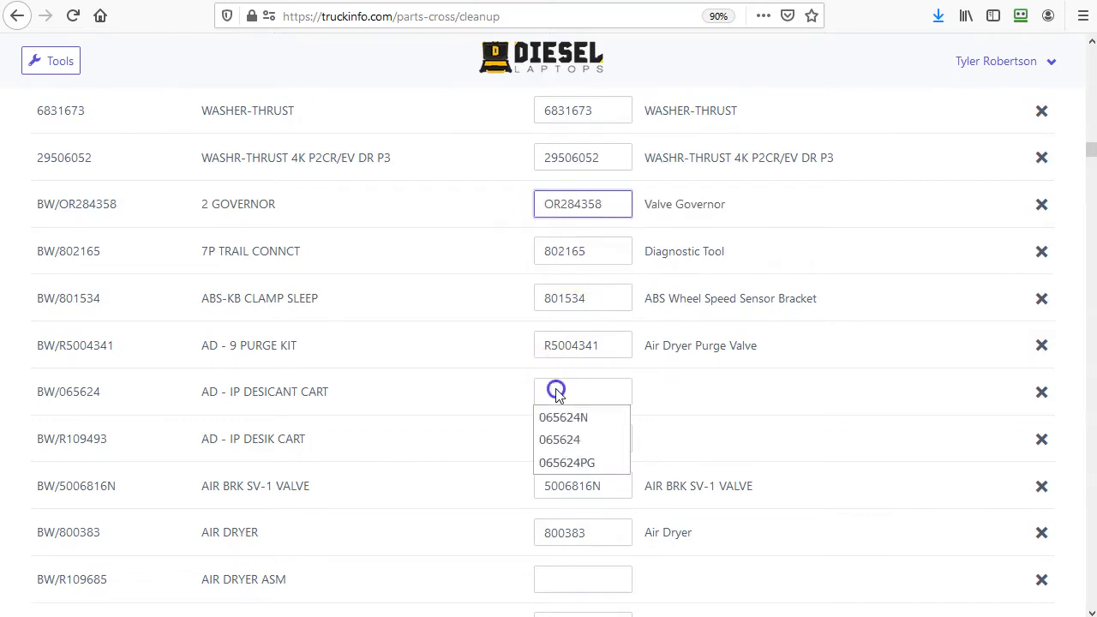
left_click(558, 441)
left_click(577, 465)
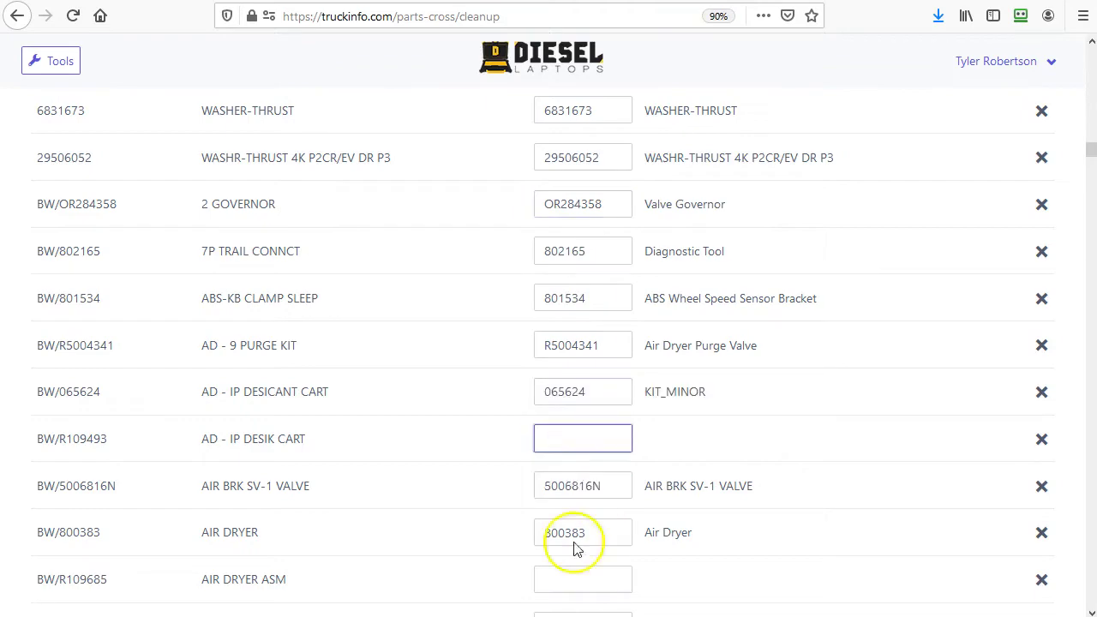
left_click(568, 581)
left_click(548, 532)
Step: Fill in 065225, 065612, R107794 and 5008414 for the air dryer, airdrier and cartridge kit rows
scroll(448, 470, "down", 10)
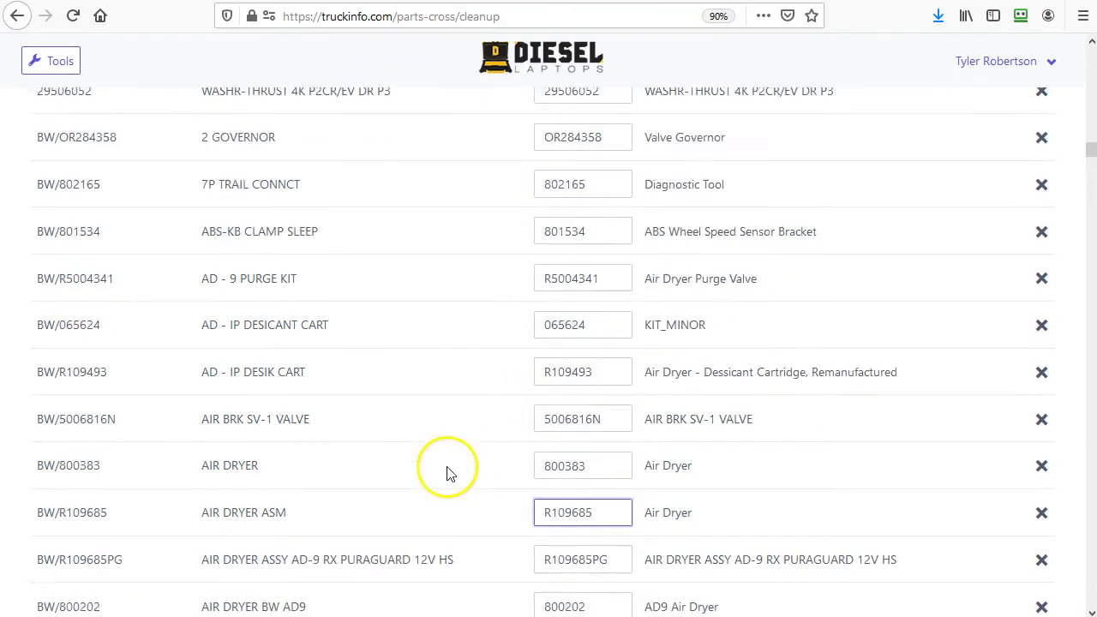
left_click(572, 274)
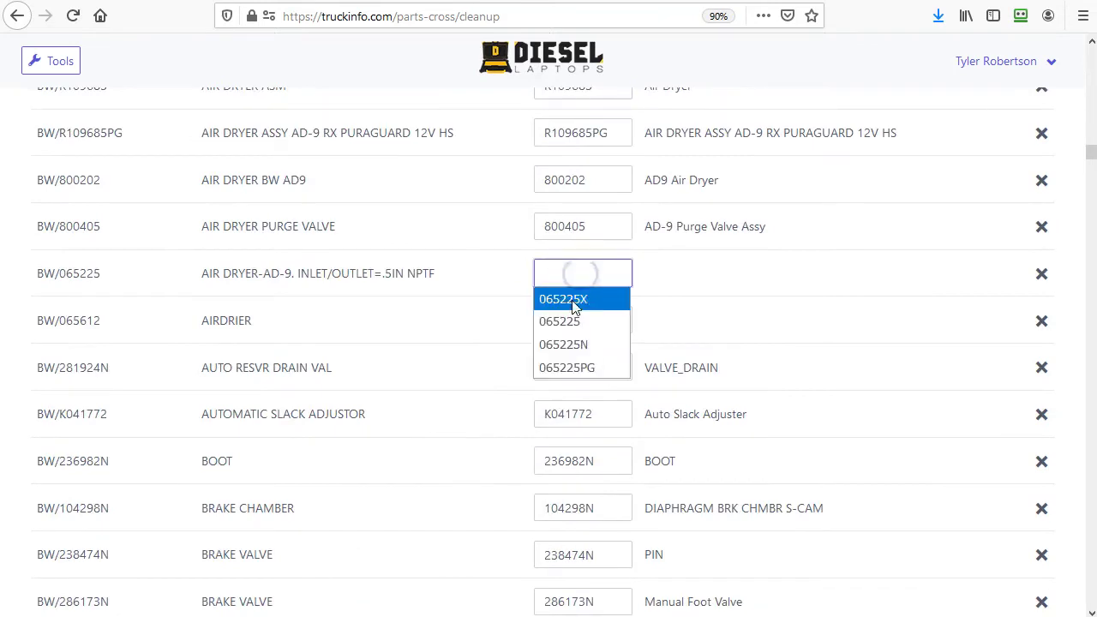
left_click(561, 320)
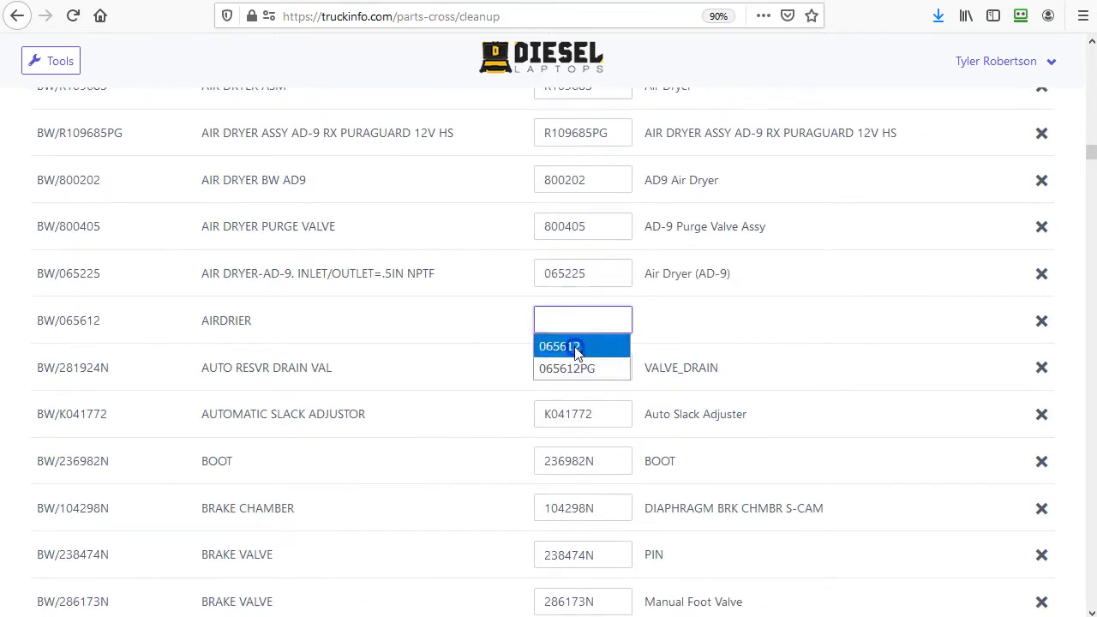
left_click(551, 345)
scroll(484, 352, "down", 9)
scroll(484, 352, "down", 3)
left_click(571, 353)
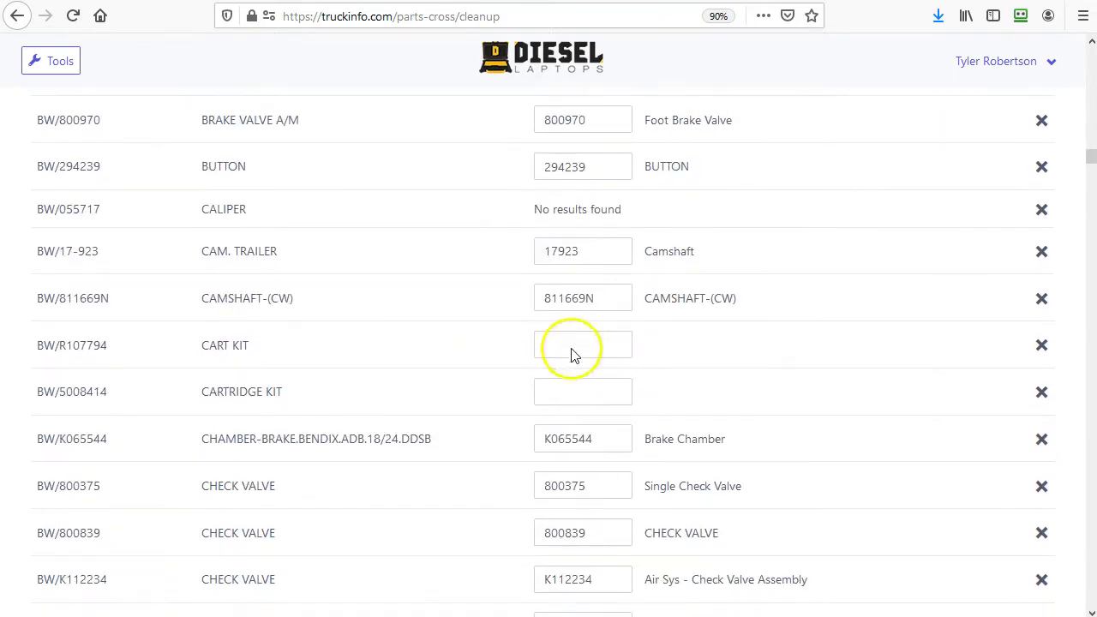
left_click(571, 369)
left_click(576, 405)
left_click(568, 416)
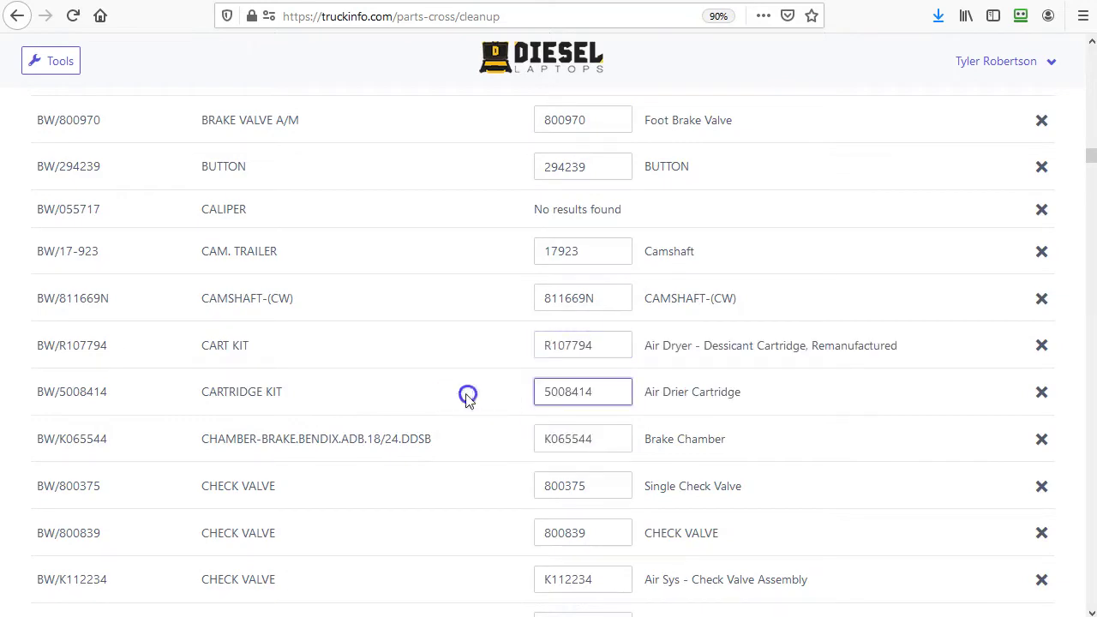
Step: Fill in 286876, MKD786 and 800361 for the COVER, DISC PAD SET and GOVERNOR rows
scroll(463, 395, "down", 11)
scroll(506, 389, "down", 1)
left_click(576, 286)
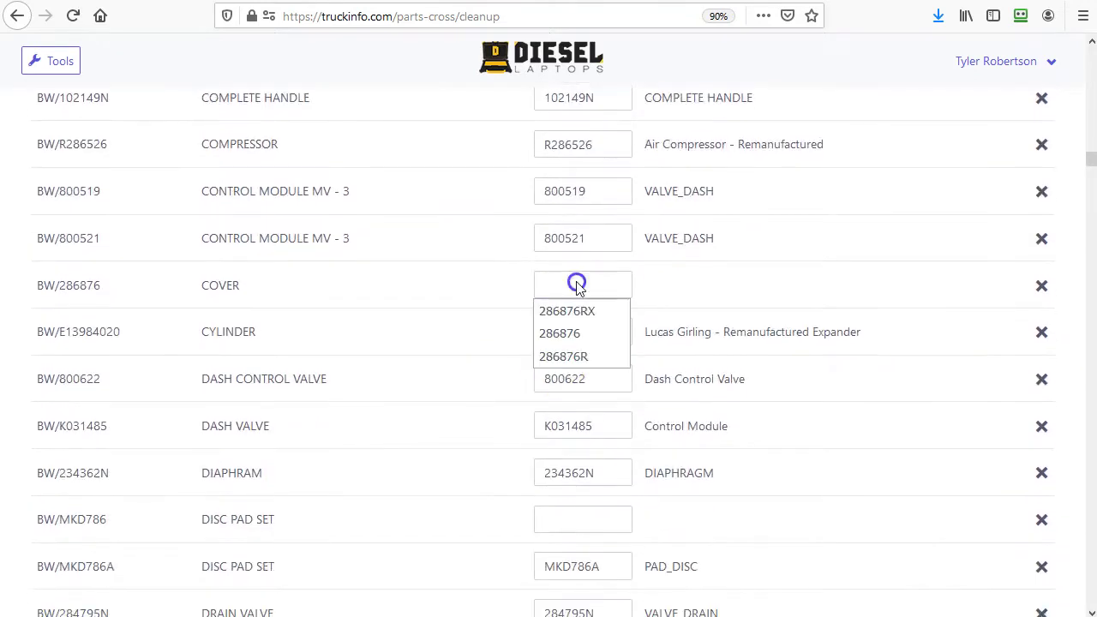
left_click(558, 331)
left_click(553, 525)
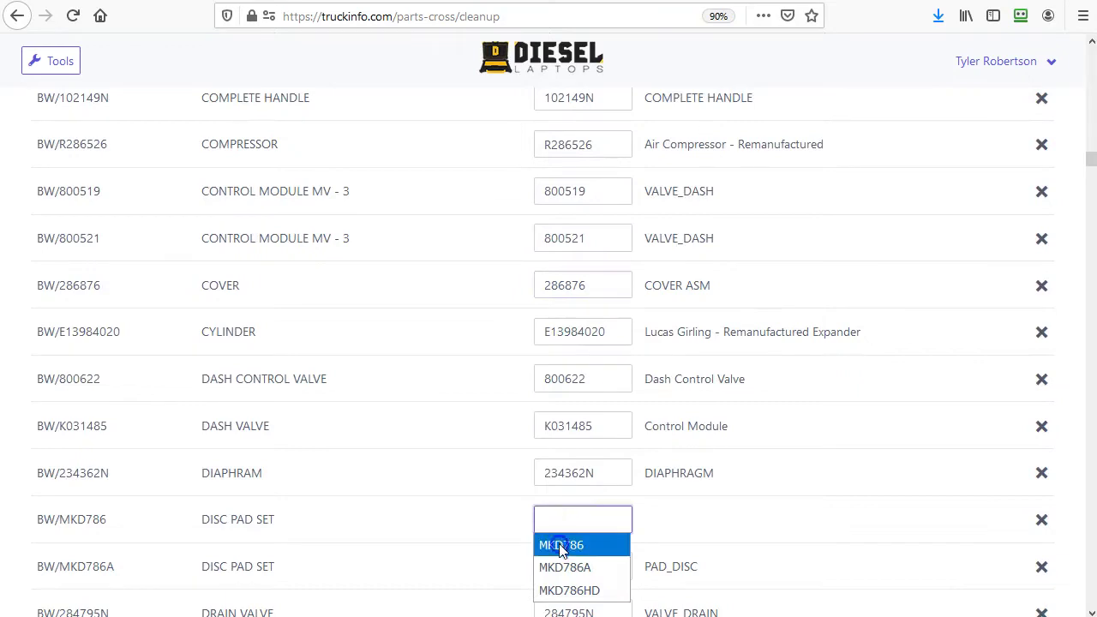
left_click(552, 543)
scroll(397, 467, "down", 9)
scroll(396, 467, "down", 7)
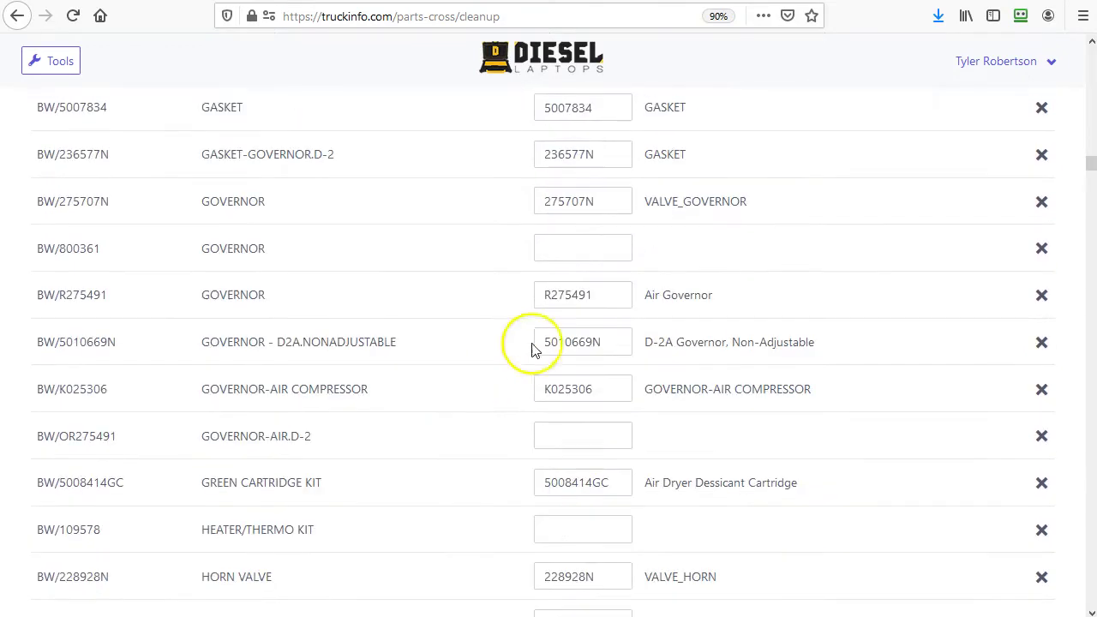
left_click(548, 248)
left_click(558, 276)
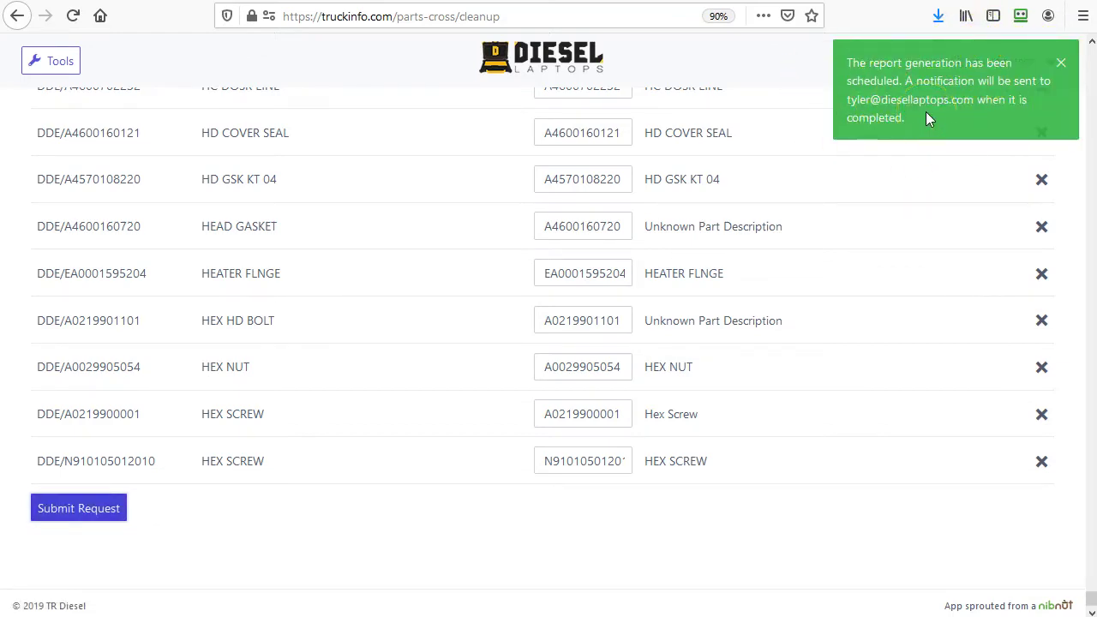
Step: Submit the cleanup request and open the part-number-cleanup-report workbook in Excel
left_click(824, 60)
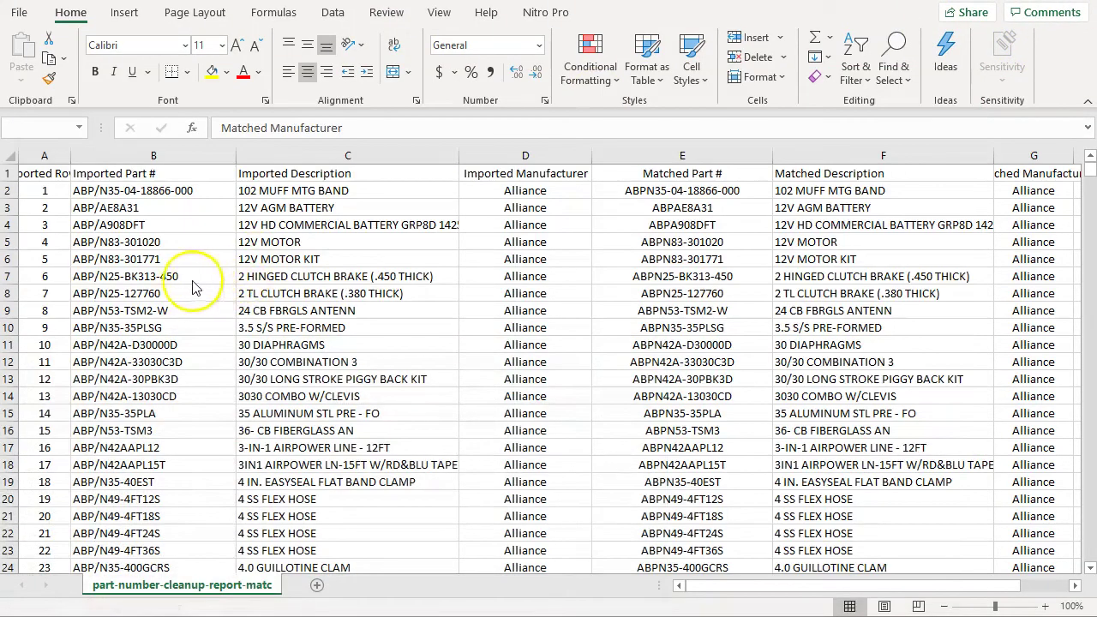
Step: Auto-fit the Imported Row # column and inspect the imported and matched part columns
double_click(70, 156)
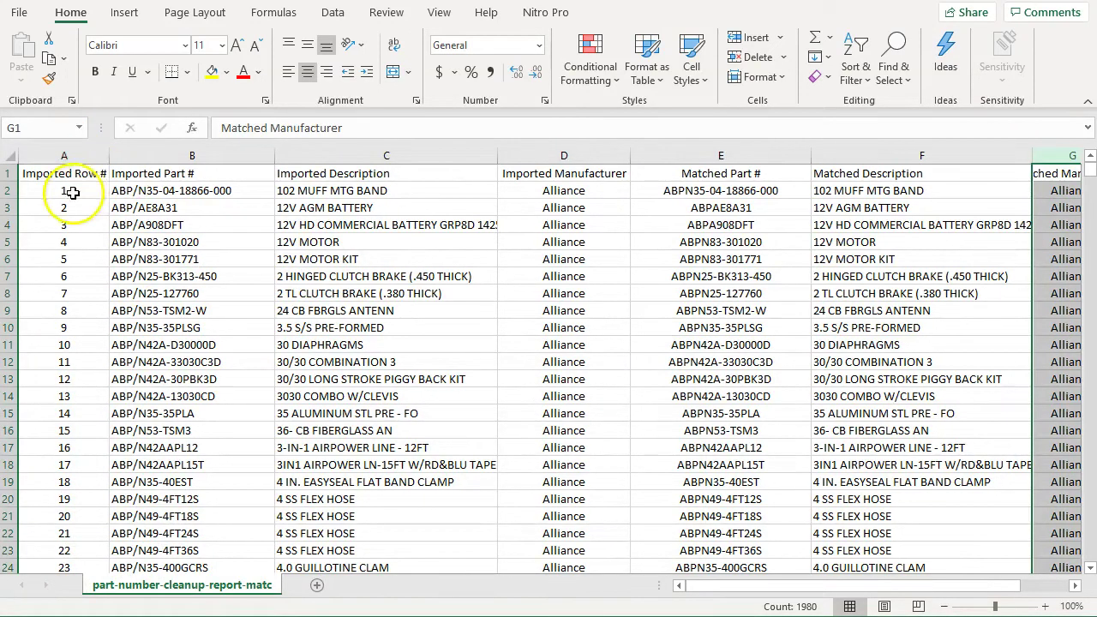
left_click(73, 190)
left_click(69, 156)
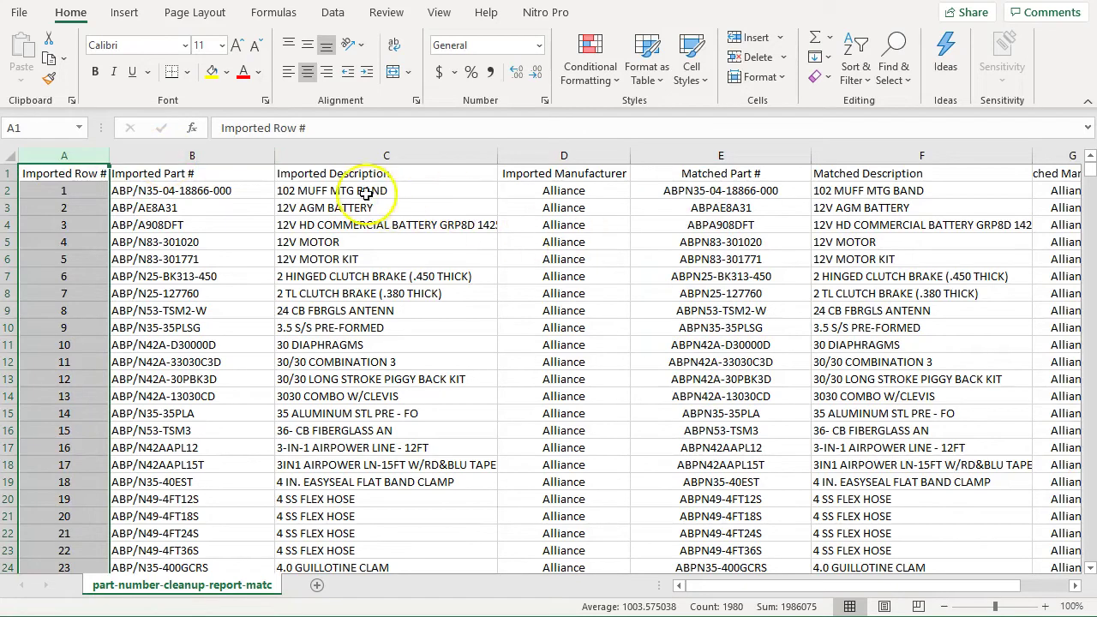
left_click_drag(364, 190, 367, 396)
left_click_drag(534, 184, 509, 358)
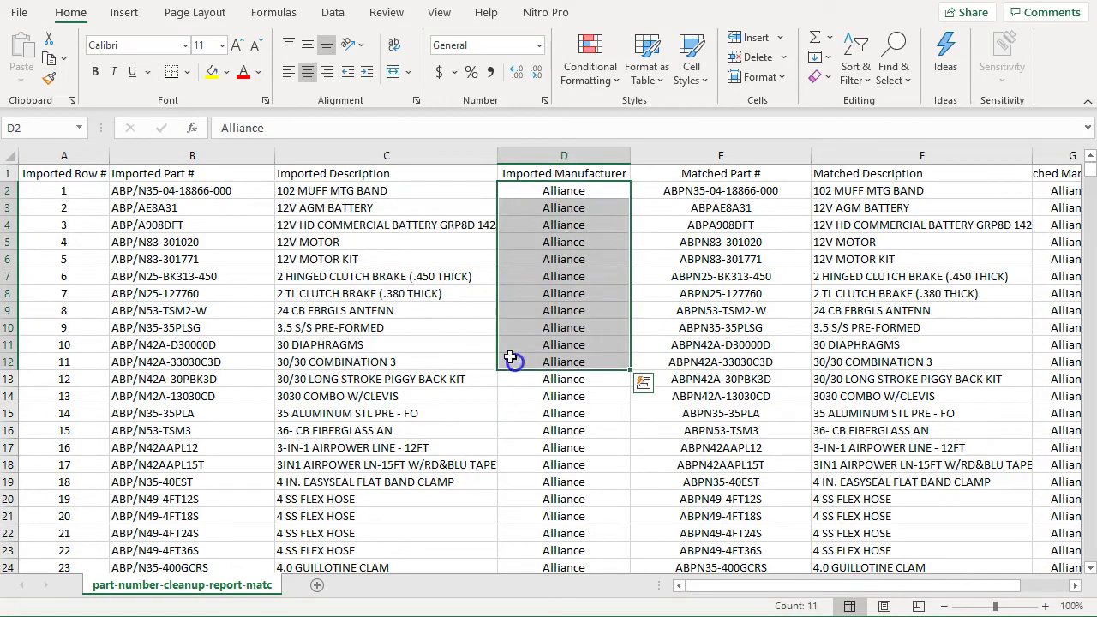
left_click(228, 292)
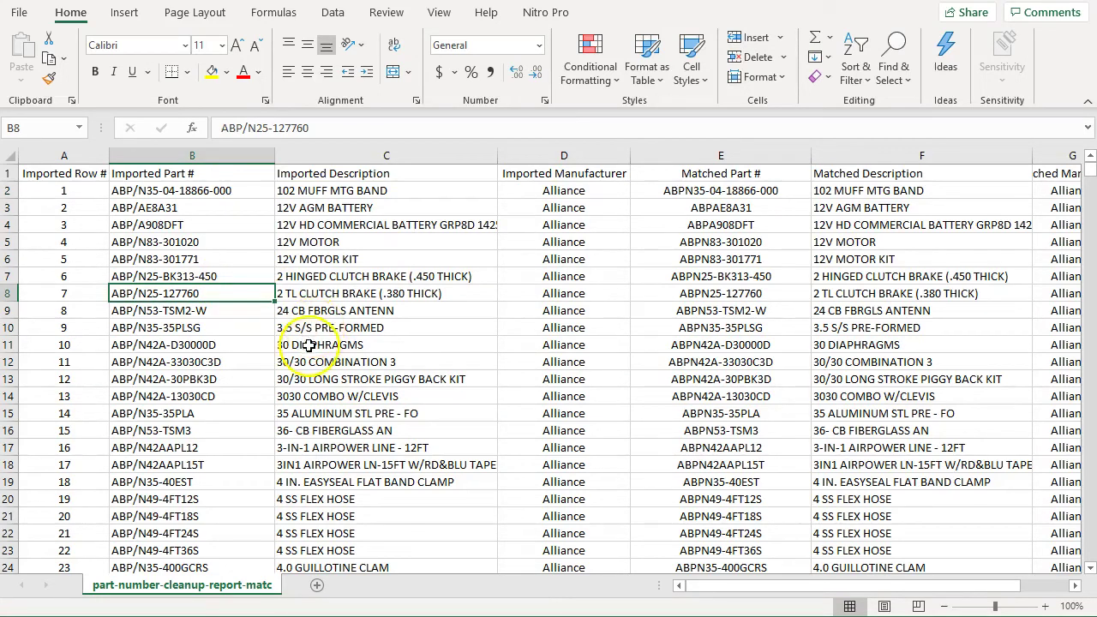
left_click_drag(66, 155, 318, 143)
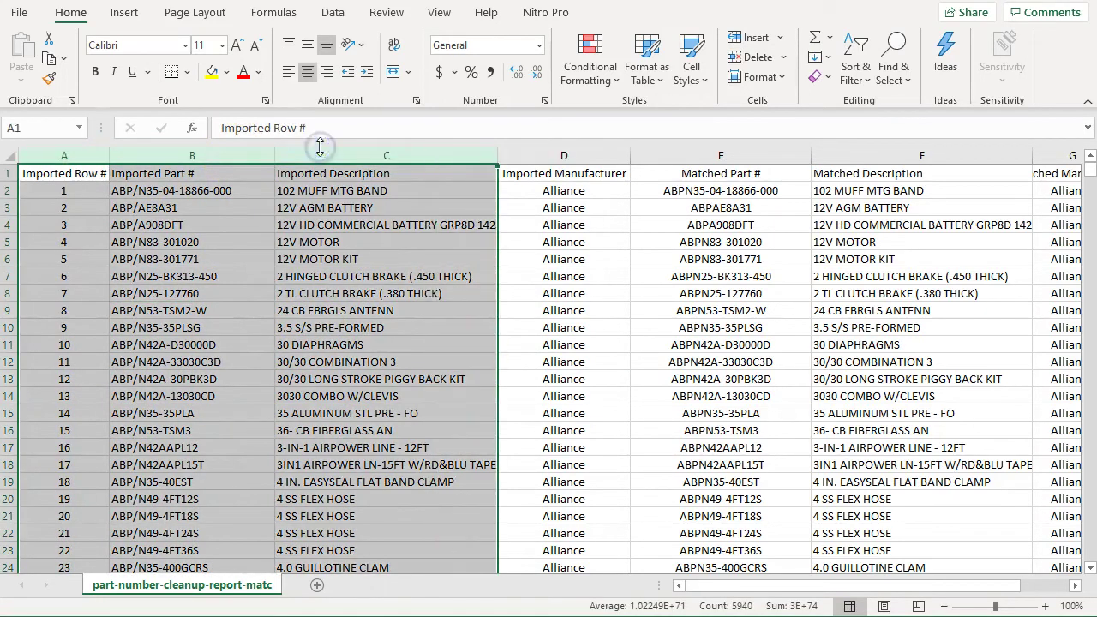
left_click_drag(588, 152, 12, 152)
left_click_drag(706, 147, 1026, 161)
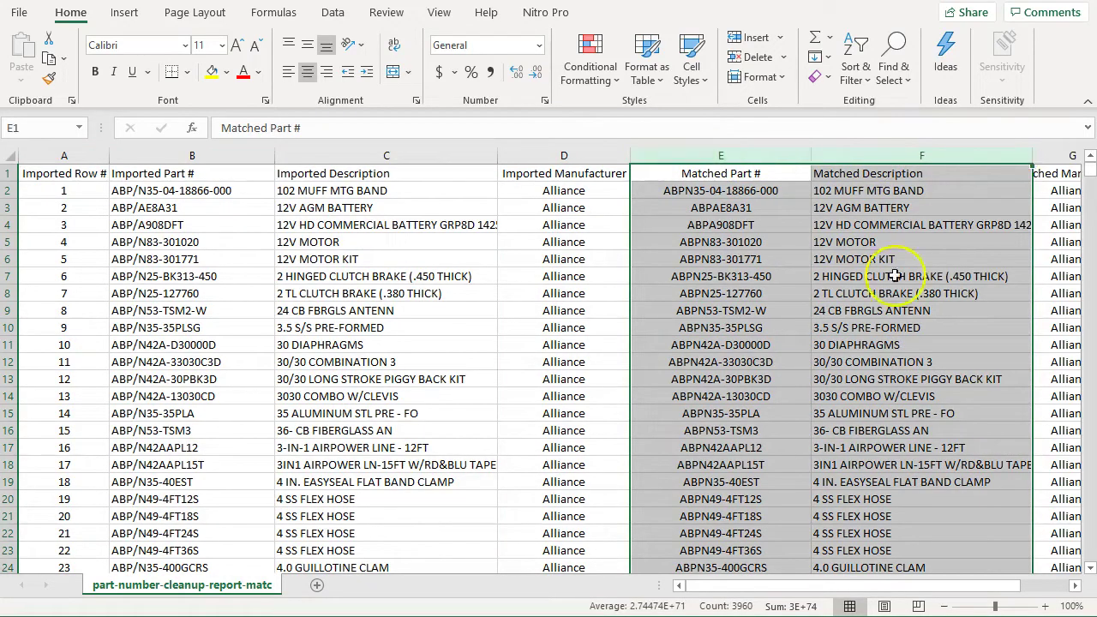
Step: Page down through the matched report's rows to review the part matches
scroll(806, 313, "down", 12)
scroll(795, 317, "down", 20)
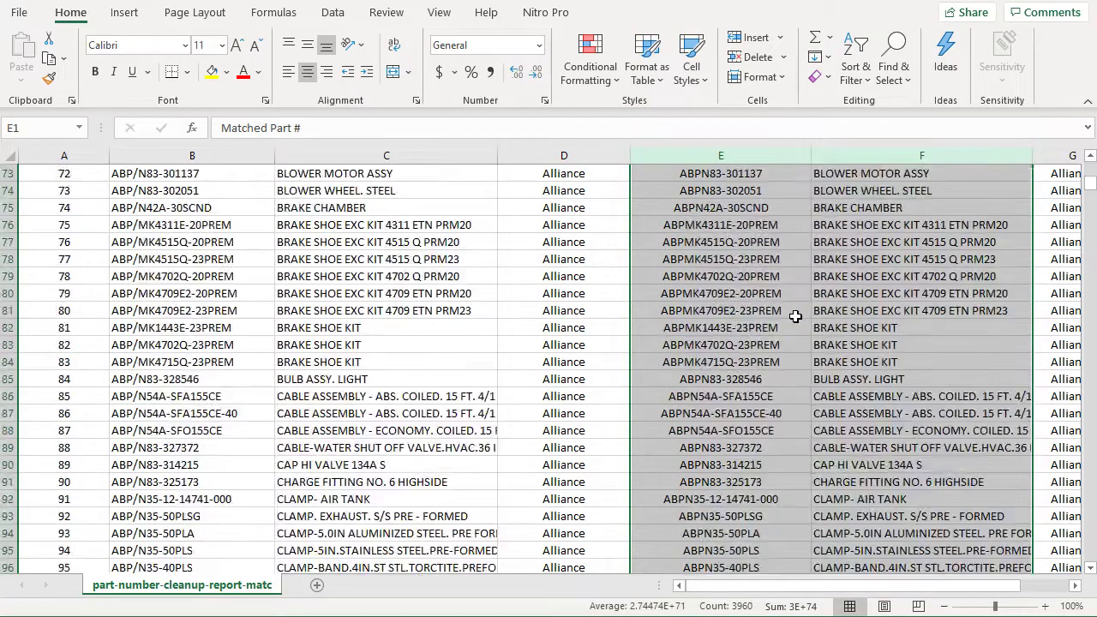
scroll(796, 317, "down", 6)
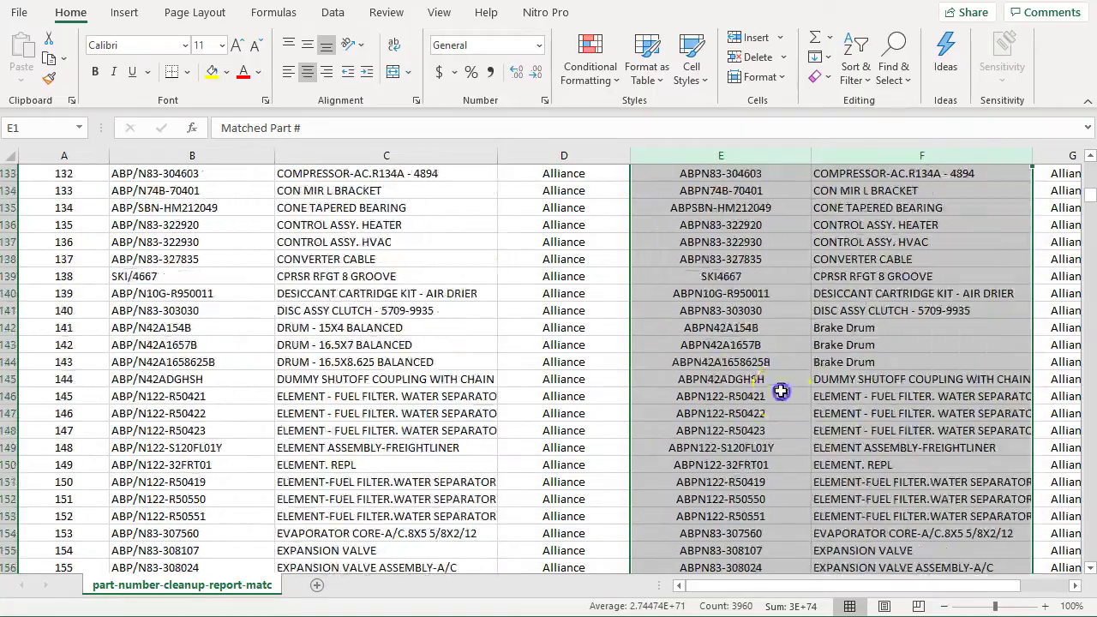
left_click(779, 388)
key("Page_Down")
key("Page_Down")
key("Page_Down")
key("Page_Down")
key("Page_Down")
key("Page_Down")
key("Page_Down")
key("Page_Down")
key("Page_Down")
key("Page_Down")
key("Page_Down")
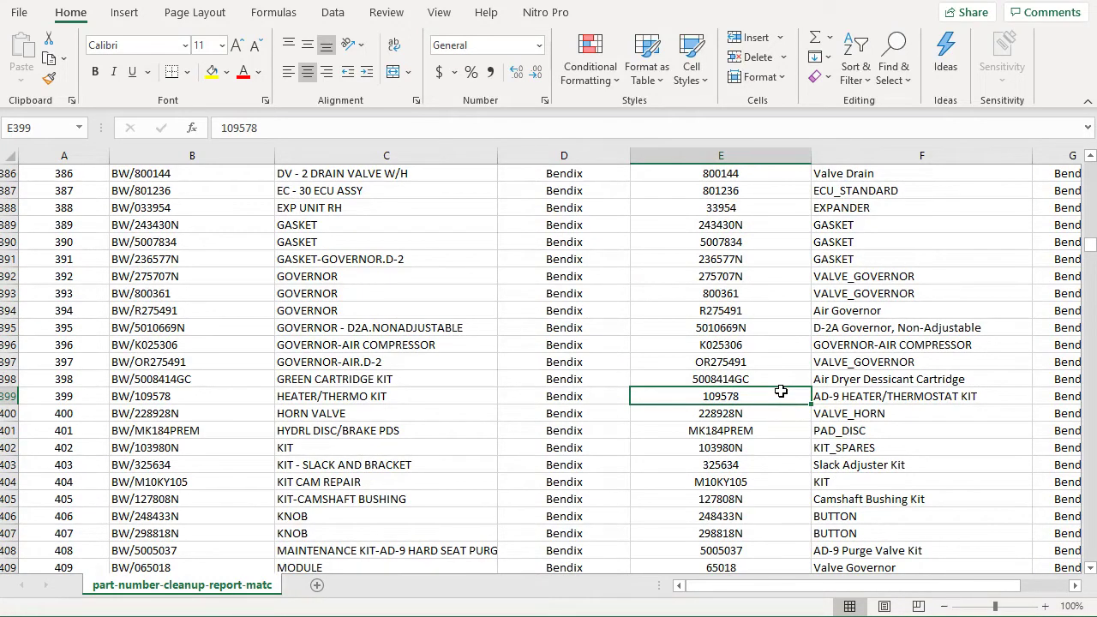
scroll(781, 391, "down", 20)
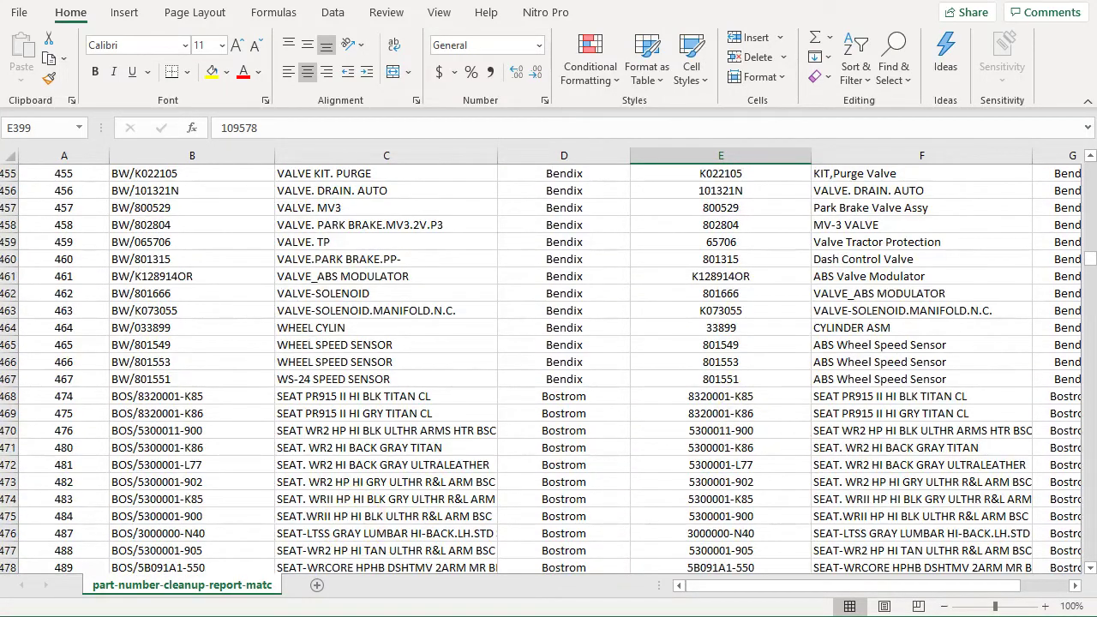
key("alt+Tab")
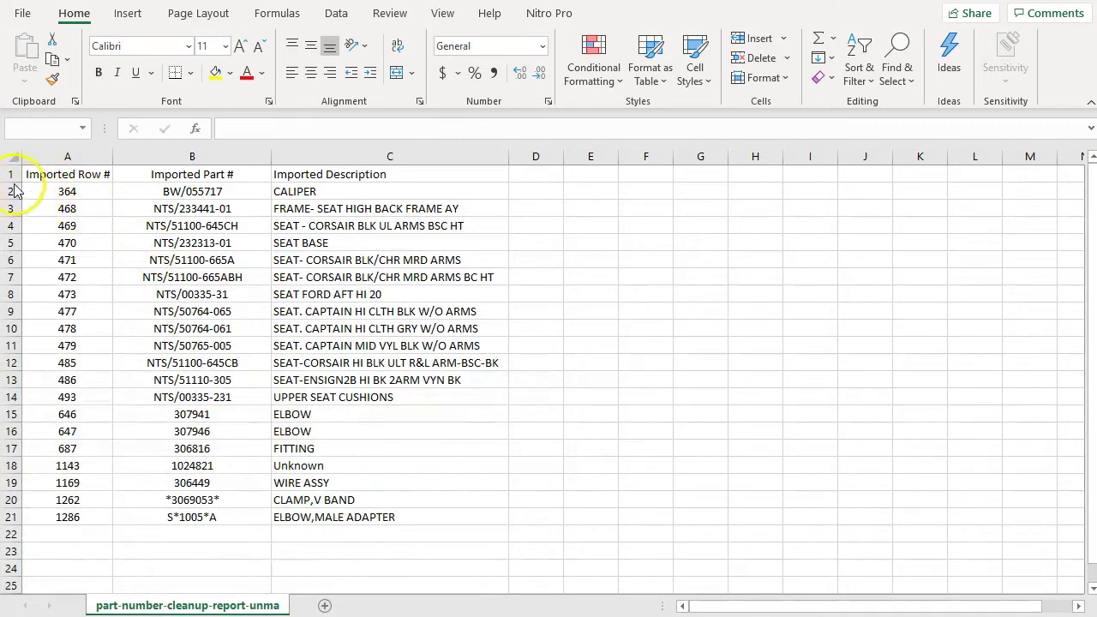
Step: Select A2:C21 to review the 20 unmatched parts, from CALIPER to ELBOW,MALE ADAPTER
left_click(56, 191)
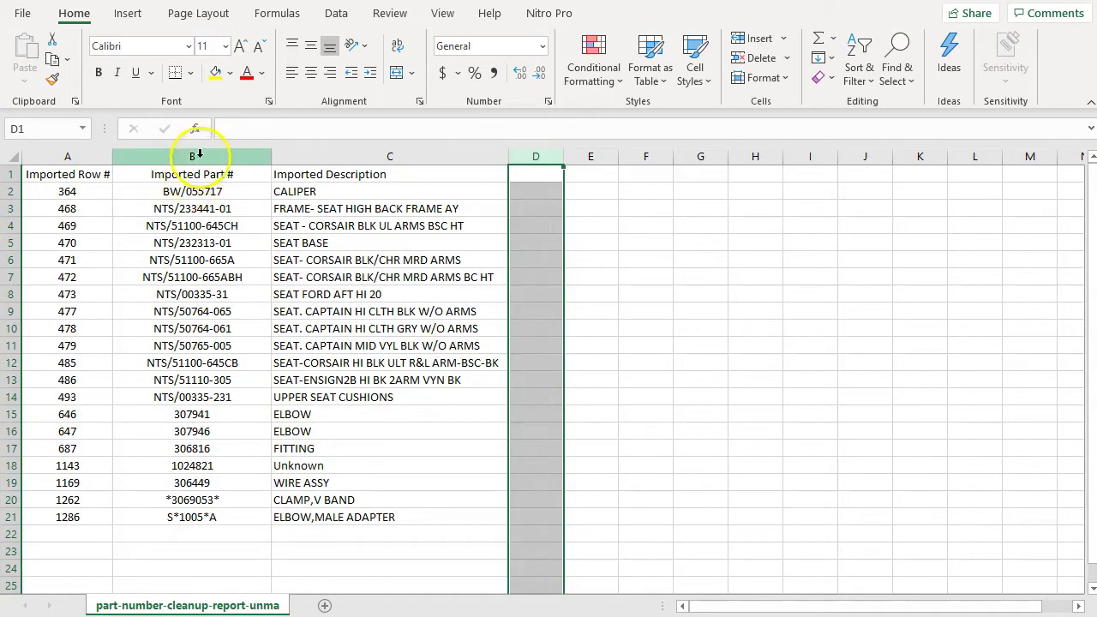
left_click(206, 189)
left_click_drag(261, 219, 345, 453)
left_click(354, 485)
left_click_drag(347, 523, 17, 188)
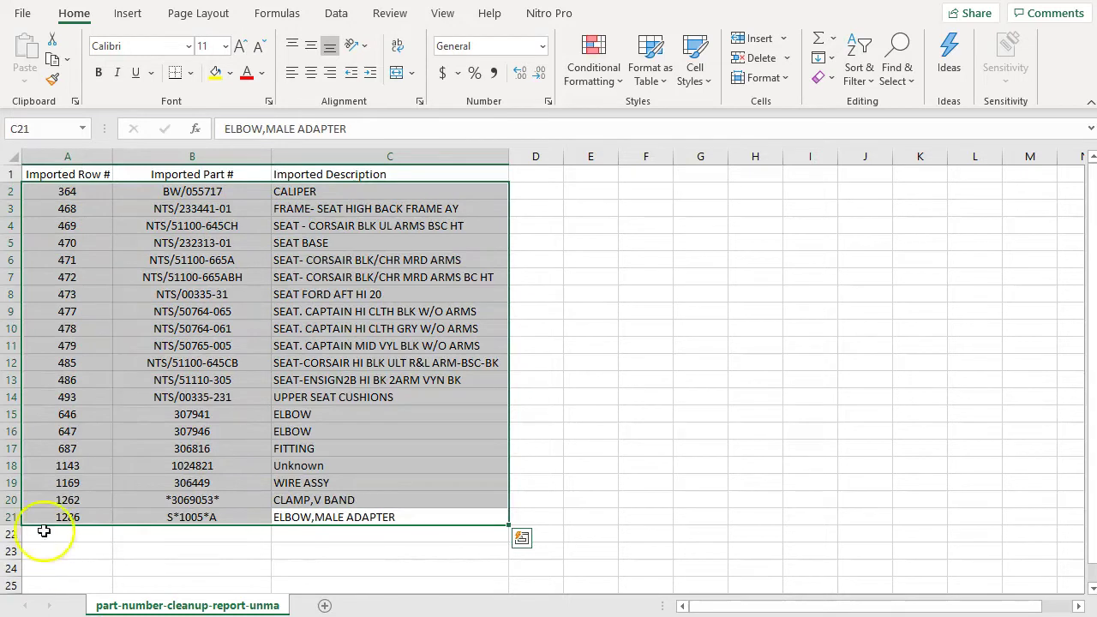